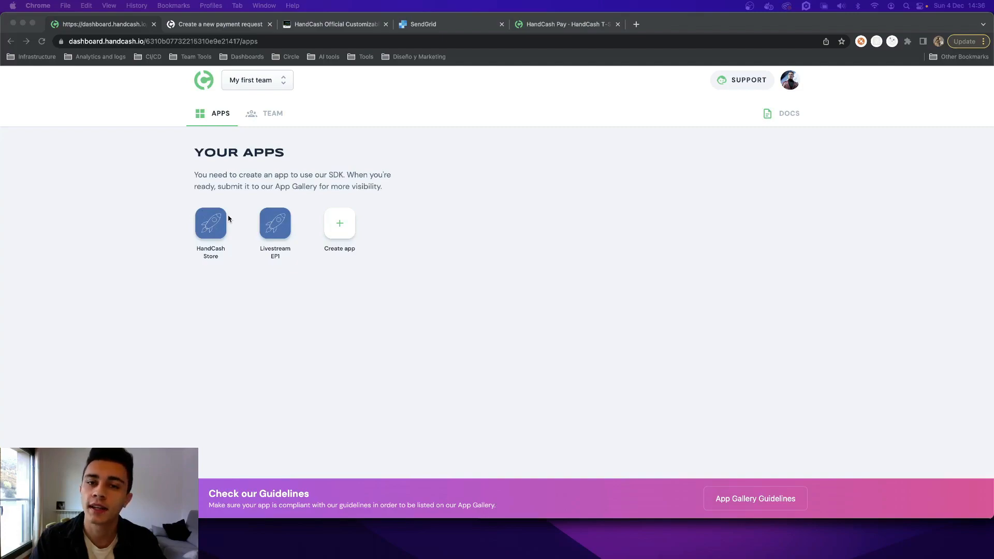
- Open the HandCash Store app and look through its profile, images and credentials settings
click(211, 223)
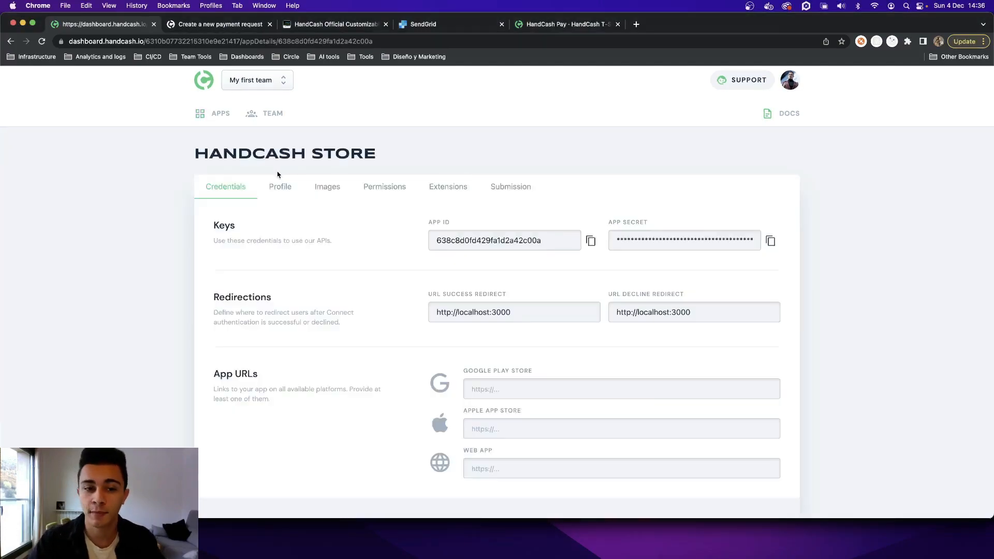
click(282, 186)
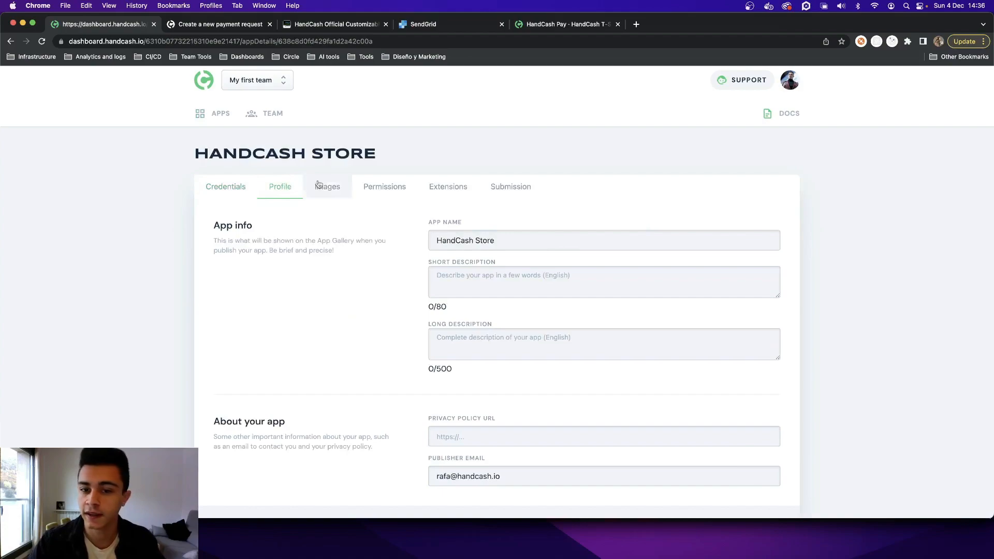
click(328, 188)
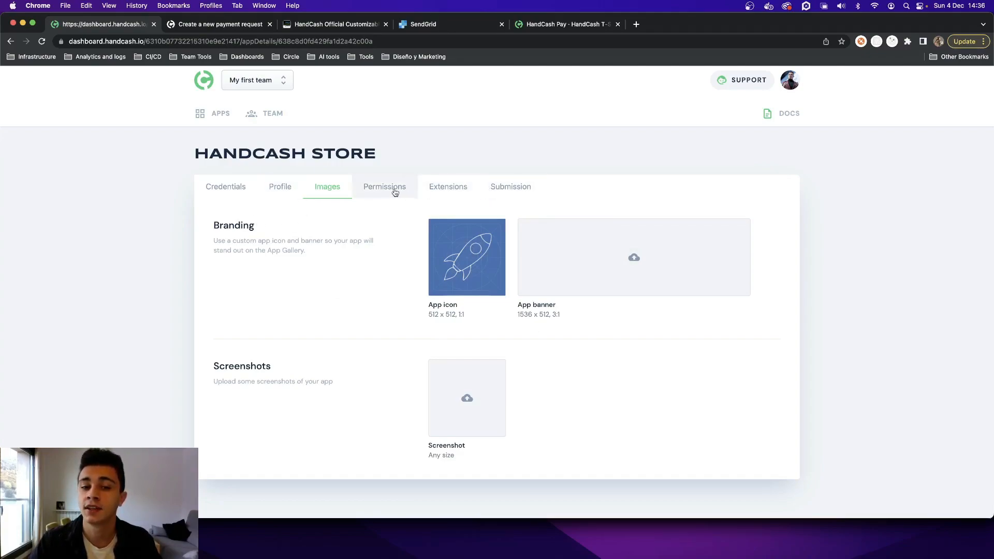
click(288, 186)
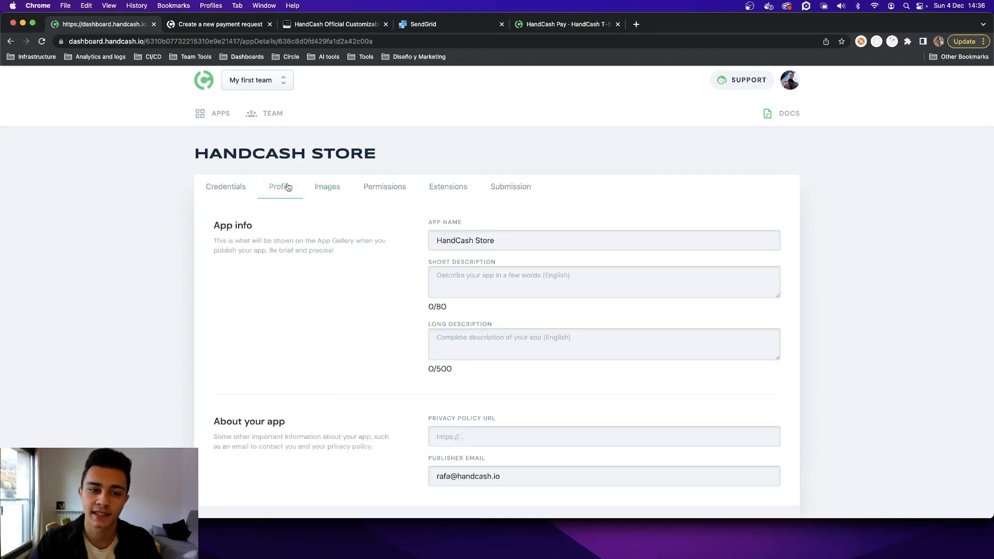
click(229, 191)
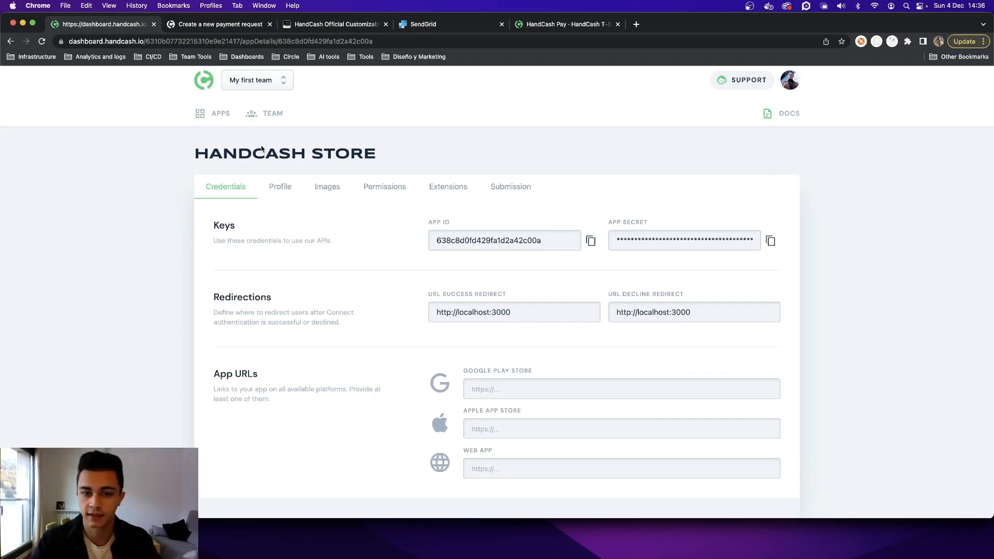
drag(414, 208, 761, 271)
key(super+shift+4)
key(Escape)
click(464, 218)
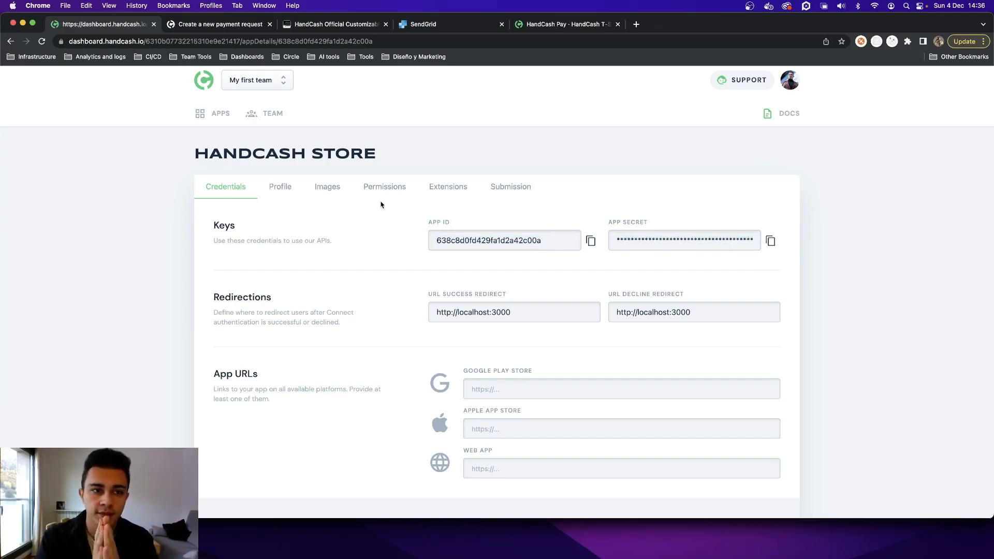
- Go to the HandCash developer docs and open the API reference for creating a new payment request
click(204, 24)
click(200, 41)
text(d)
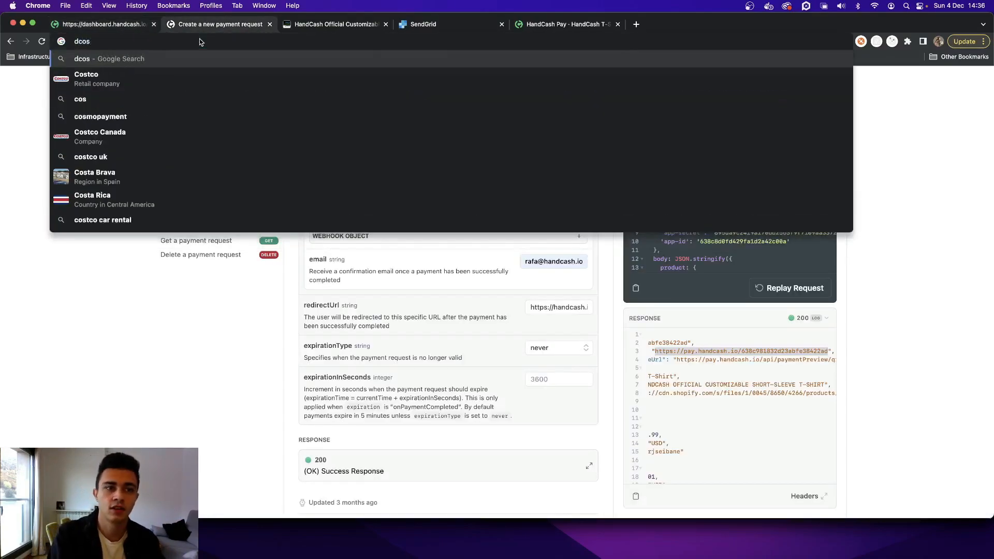
text(oc)
key(Return)
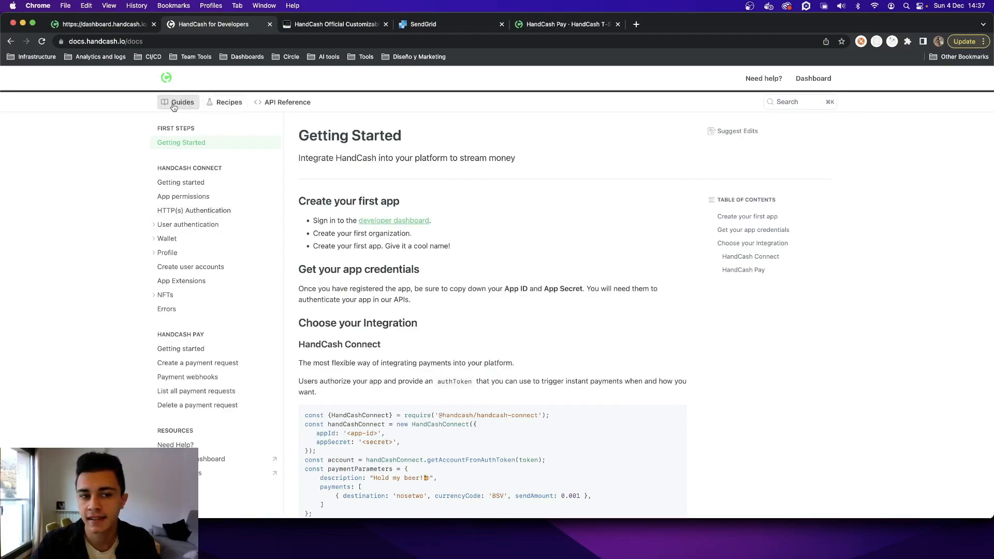
click(292, 105)
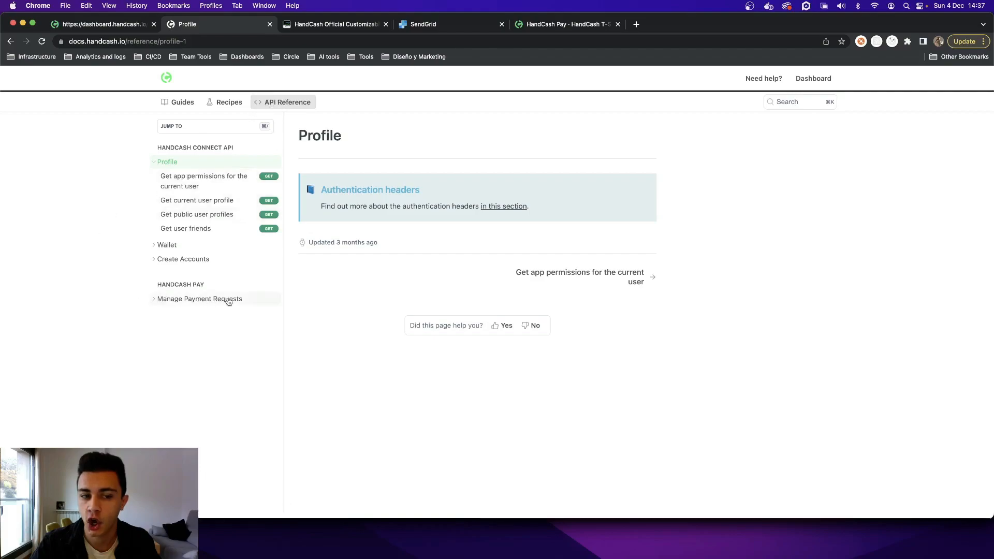
click(248, 299)
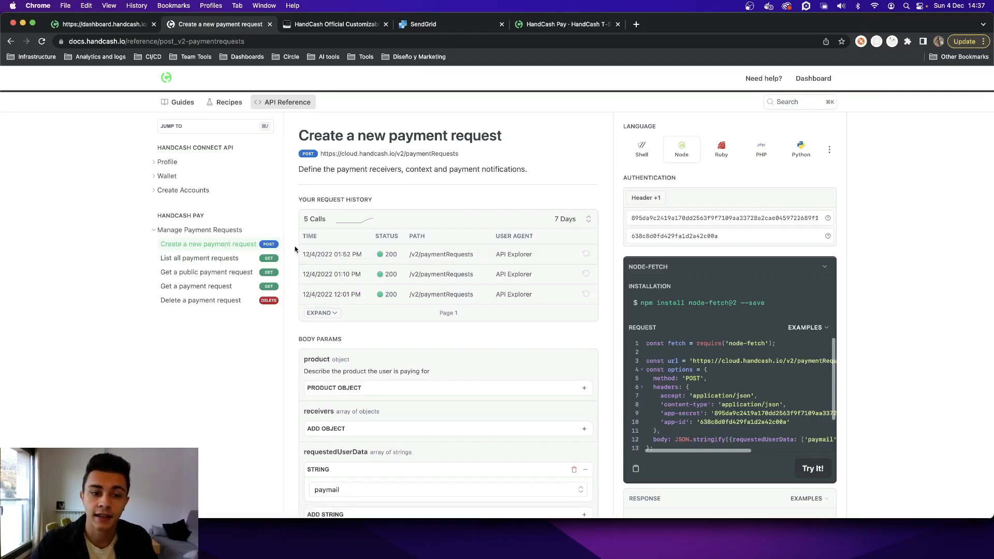
- Clear the existing app ID and app secret from the authentication headers of the payment request
scroll(295, 250, down, 1)
scroll(295, 249, down, 5)
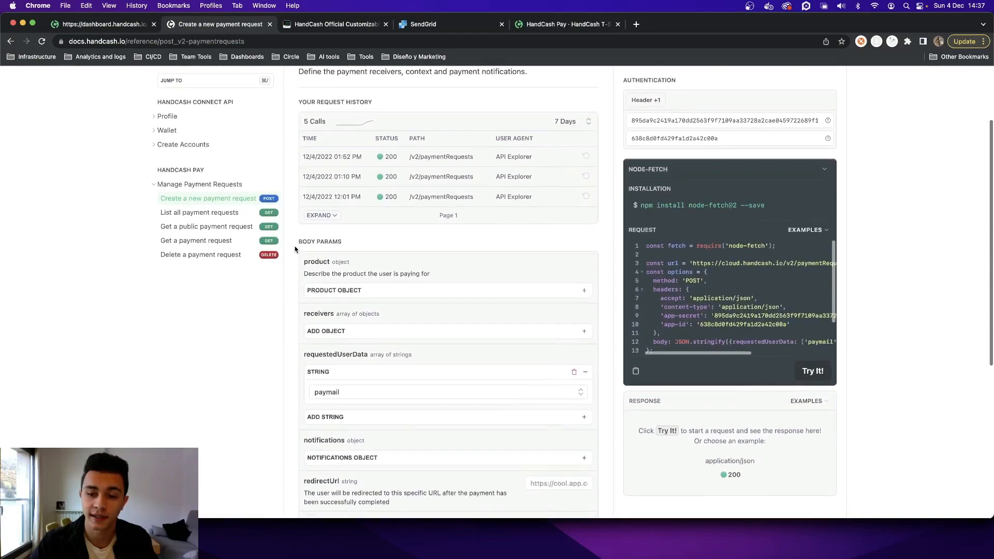
scroll(295, 249, up, 5)
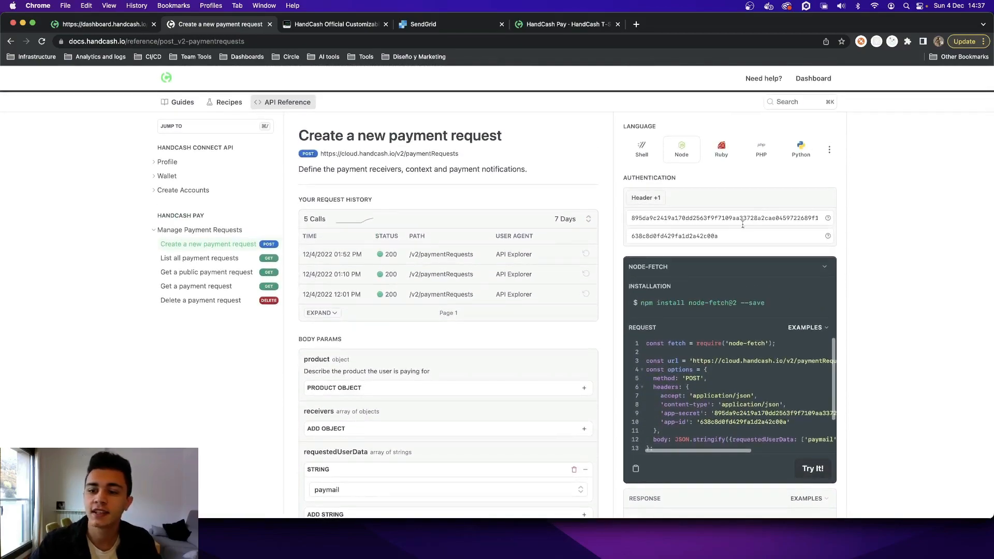
click(727, 239)
key(cmd+a)
key(BackSpace)
key(shift+Tab)
key(BackSpace)
click(615, 179)
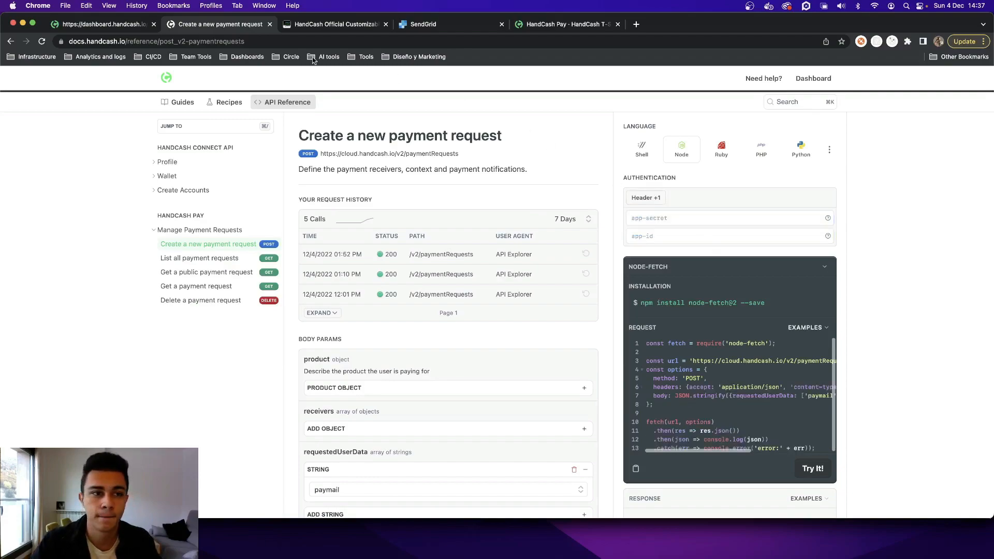
- Copy the HandCash Store app's ID from its dashboard credentials into the request's app-id header
click(127, 29)
click(591, 241)
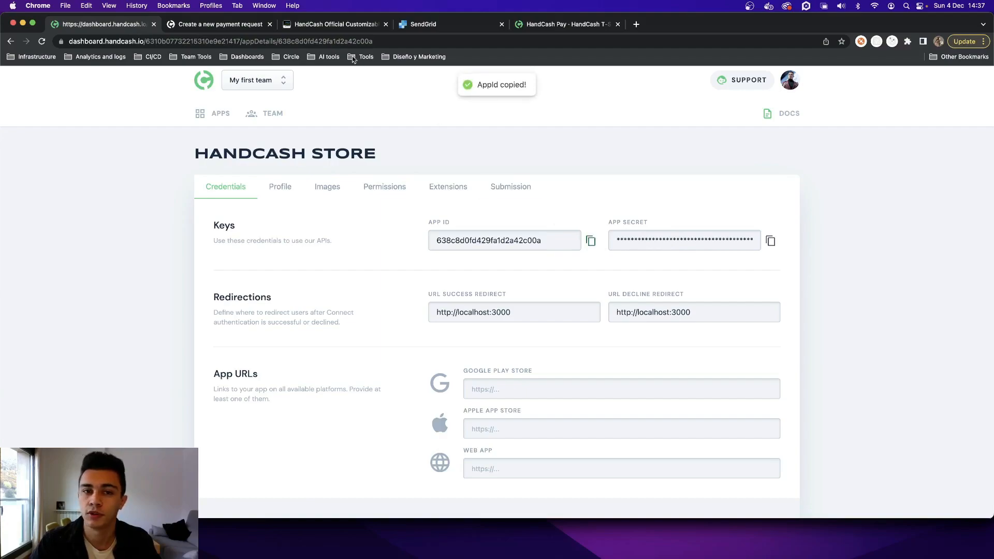
click(243, 25)
click(661, 235)
key(super+v)
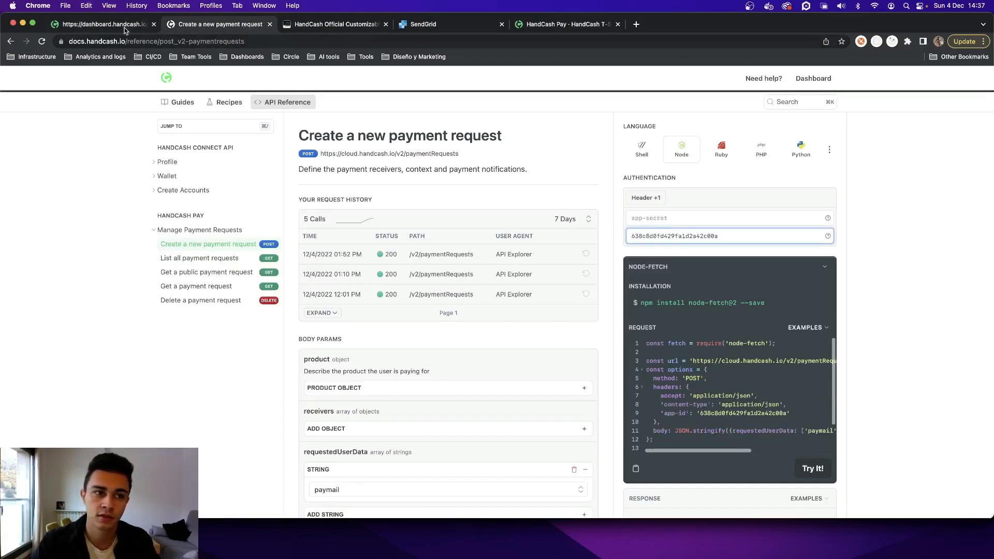
- Copy the HandCash Store app's secret from its dashboard credentials into the request's app-secret header
key(super+1)
click(770, 241)
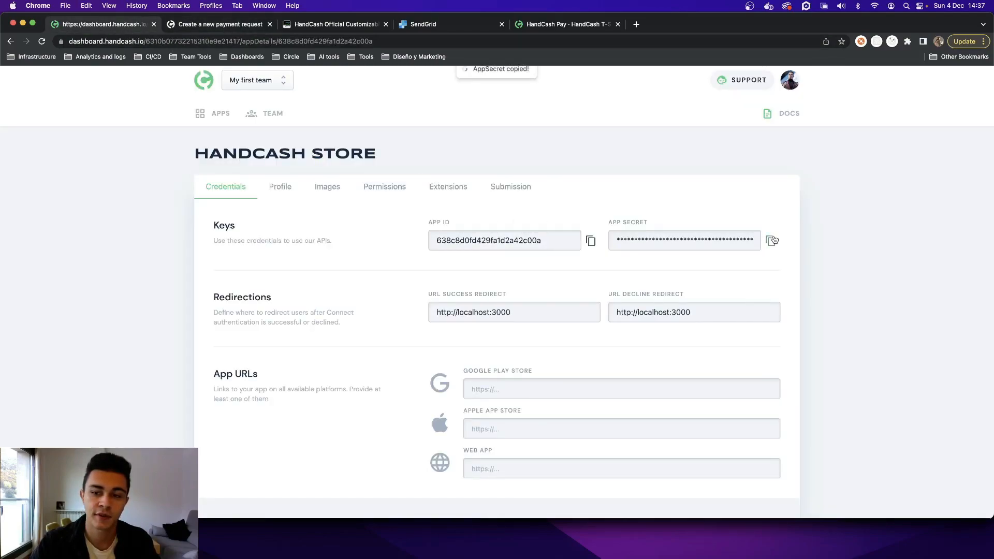
click(248, 25)
click(673, 218)
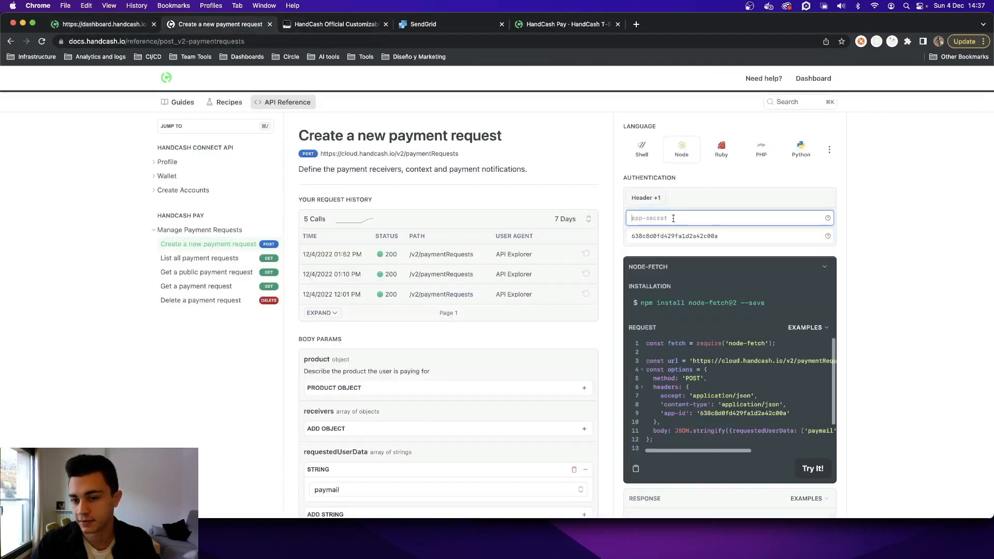
key(super+v)
click(604, 180)
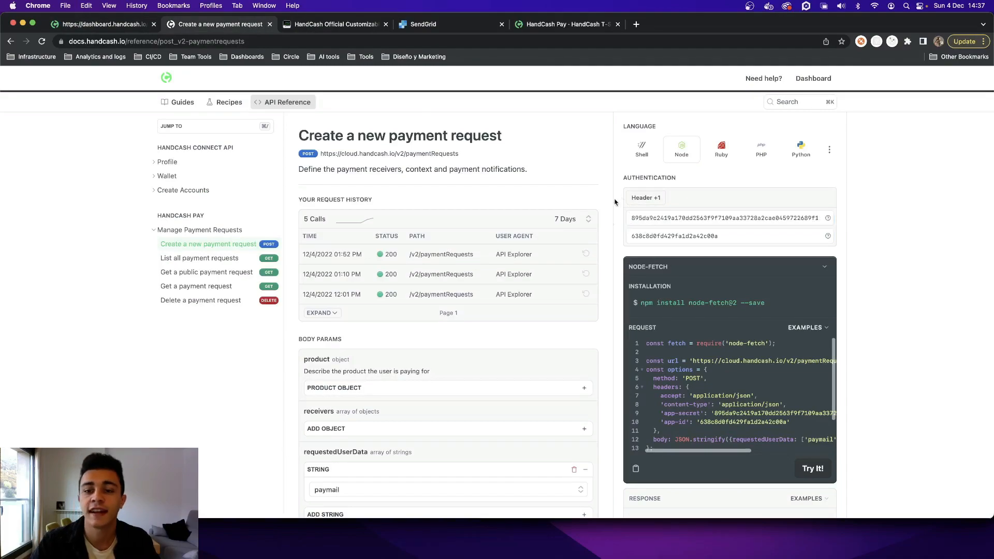
click(104, 25)
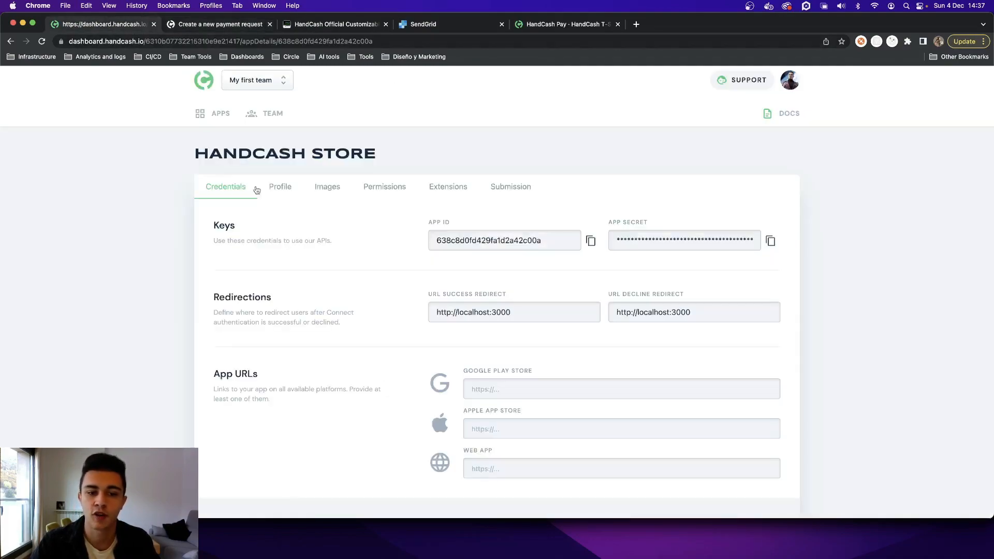
click(214, 27)
scroll(802, 218, down, 1)
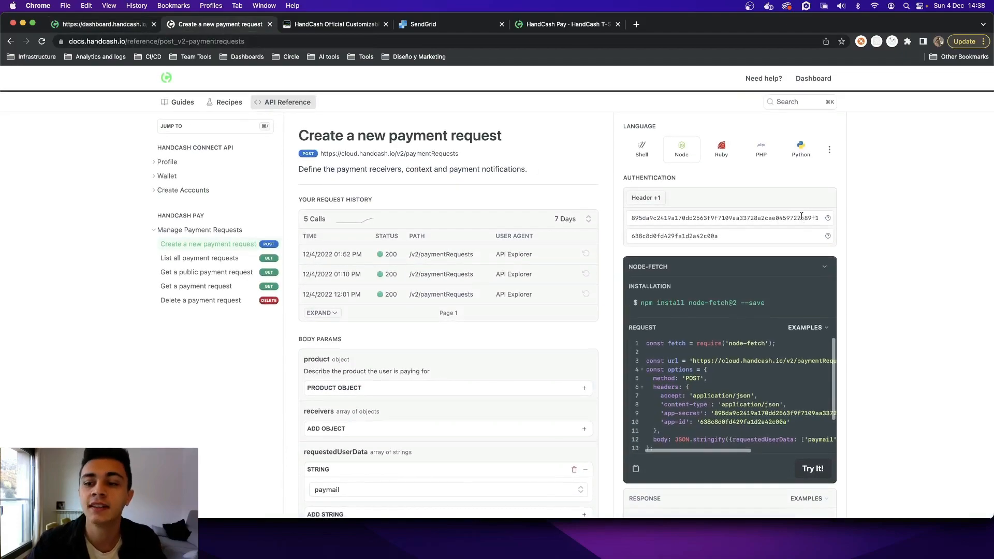
click(801, 215)
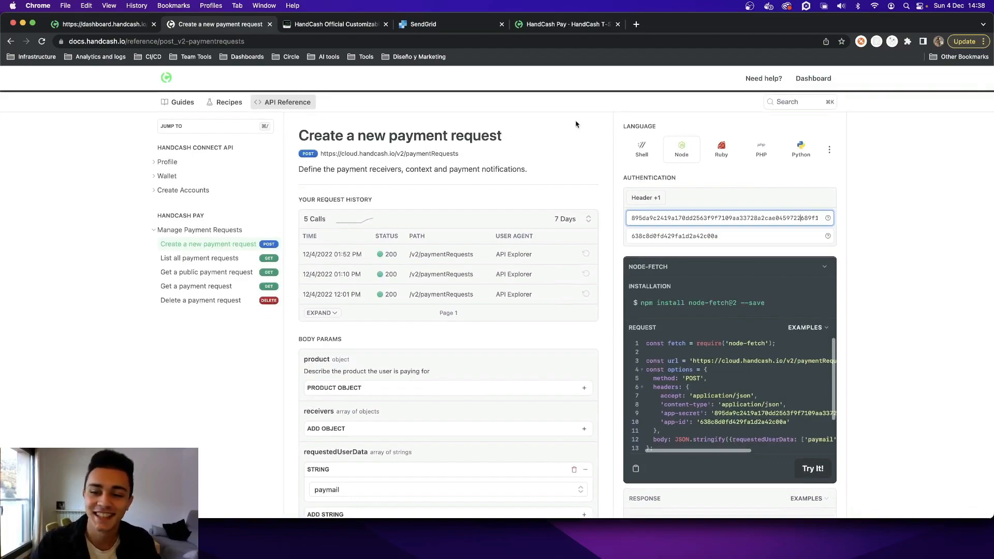
click(616, 226)
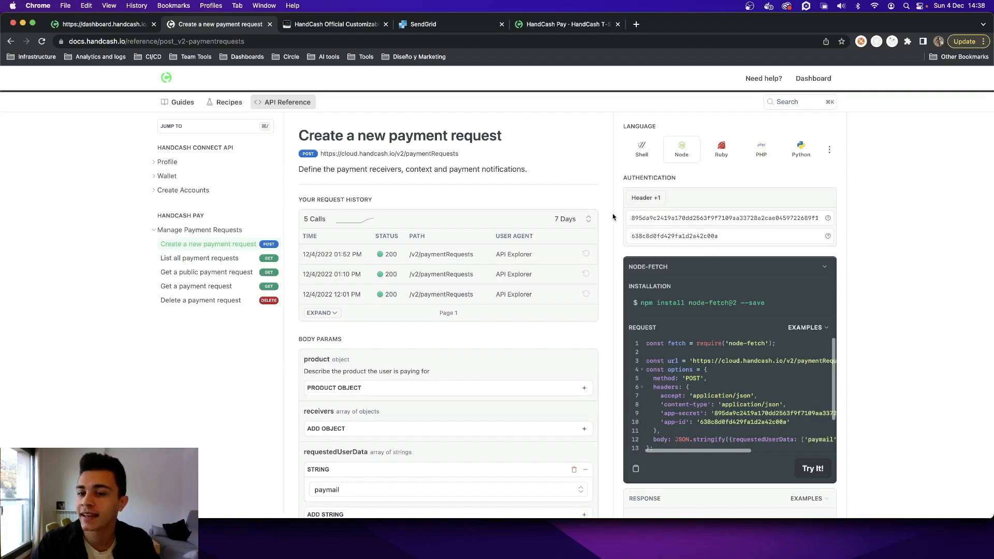
- Expand the product object in the body parameters and set the product name to "HandCash T-Shirt"
scroll(615, 216, down, 1)
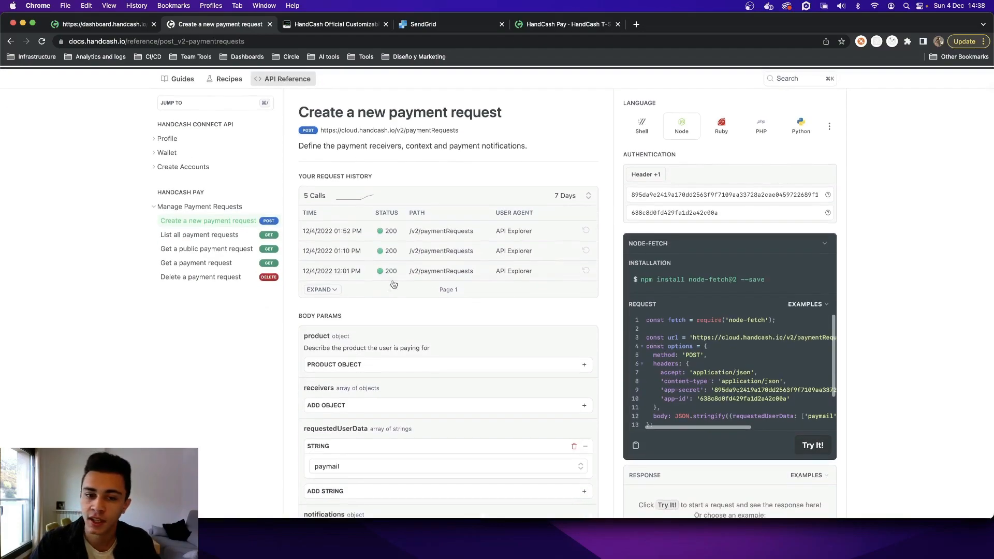
scroll(409, 279, down, 5)
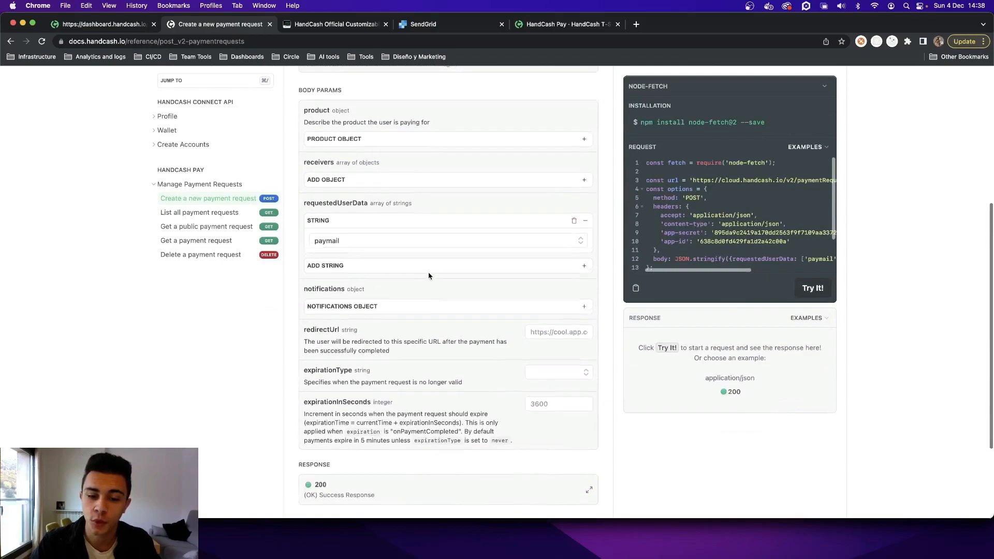
scroll(429, 273, up, 1)
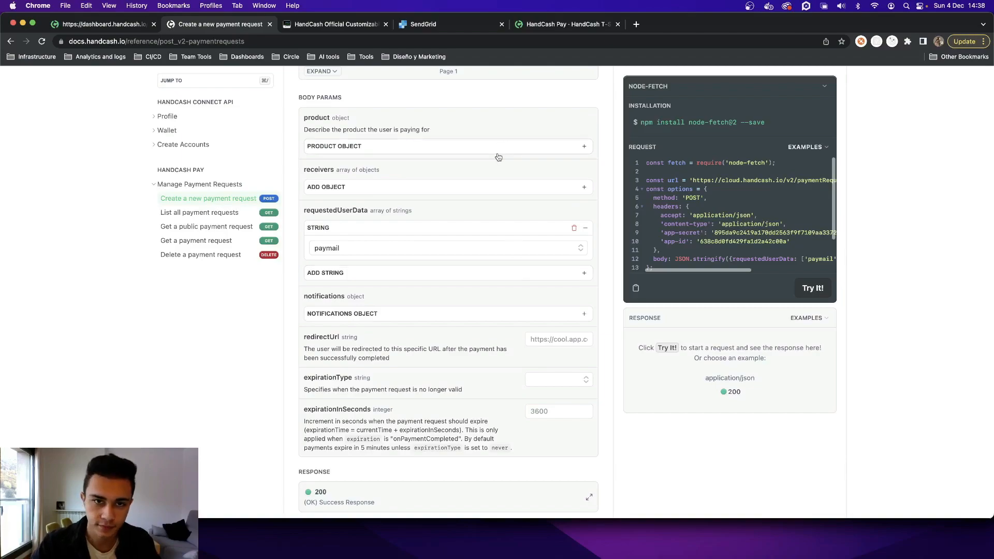
click(458, 150)
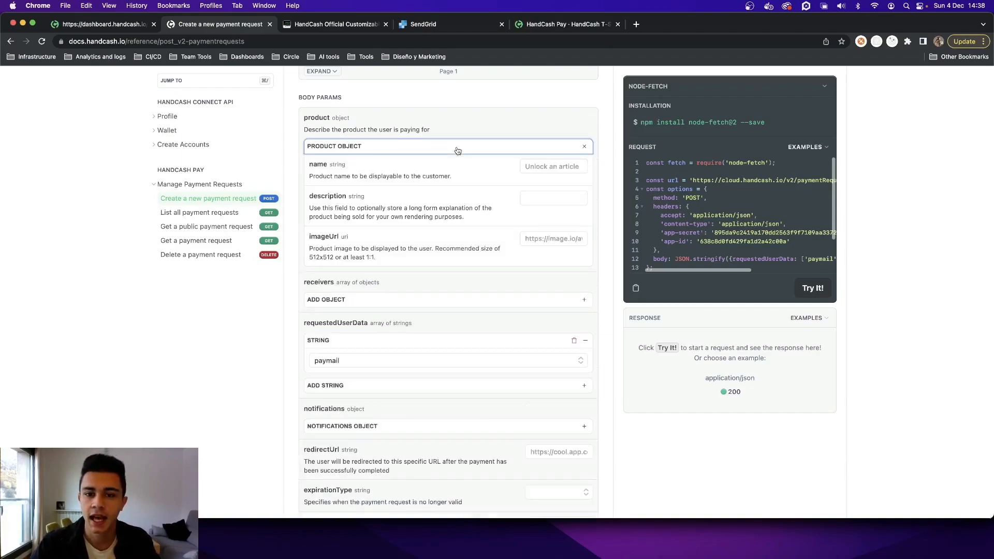
click(534, 172)
text(Han)
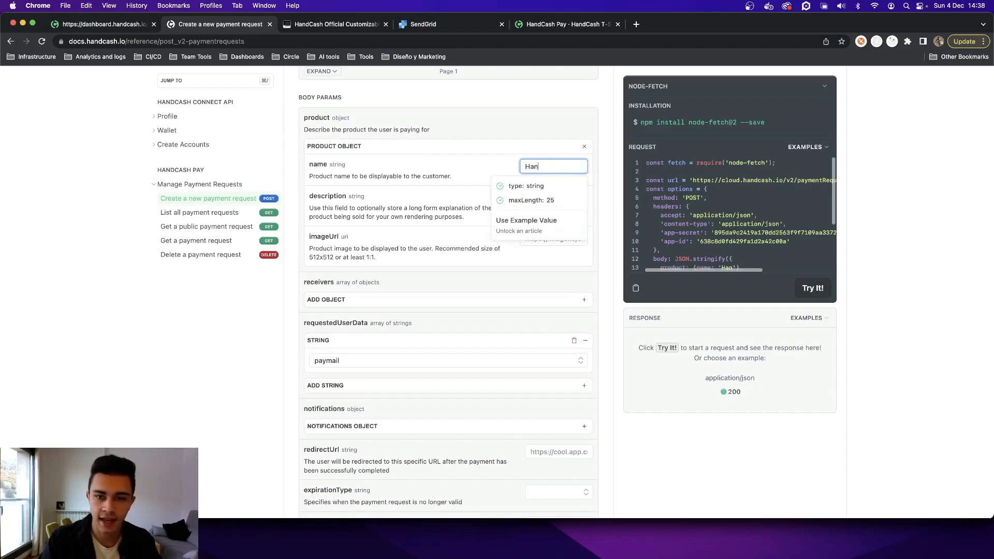
text(dCash T-Shirt)
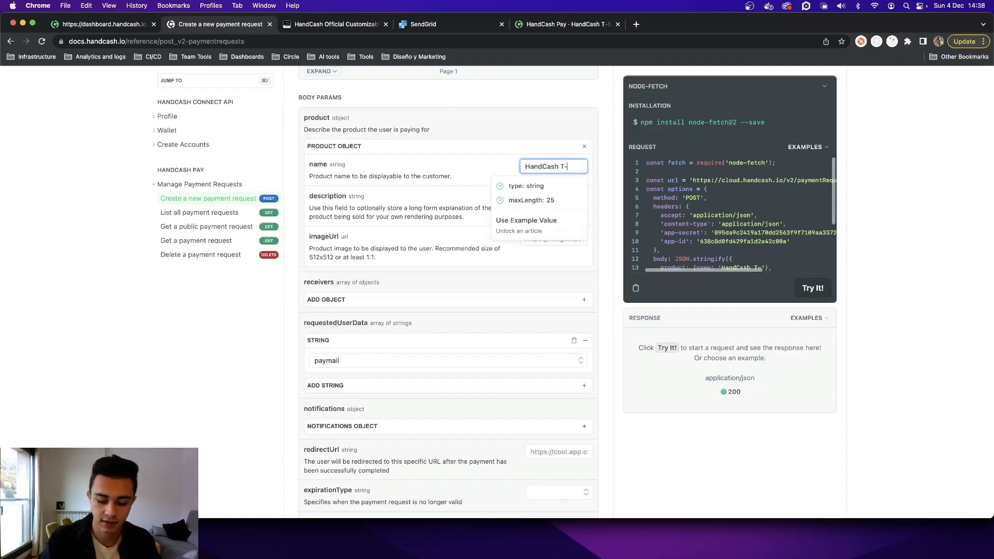
click(480, 150)
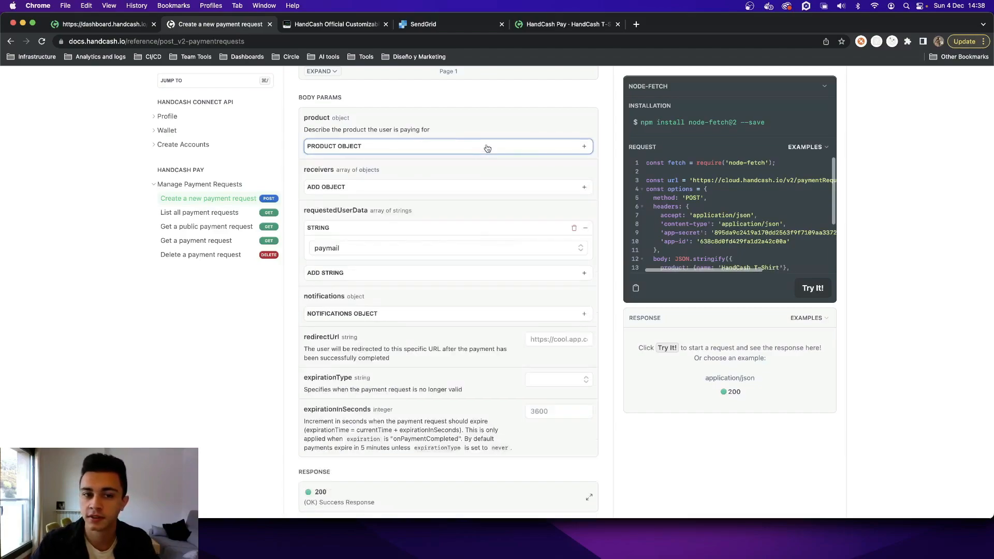
- Copy the title "HANDCASH OFFICIAL CUSTOMIZABLE SHORT-SLEEVE T-SHIRT" from the zeroconfs product page into the product description
click(300, 26)
scroll(411, 160, down, 4)
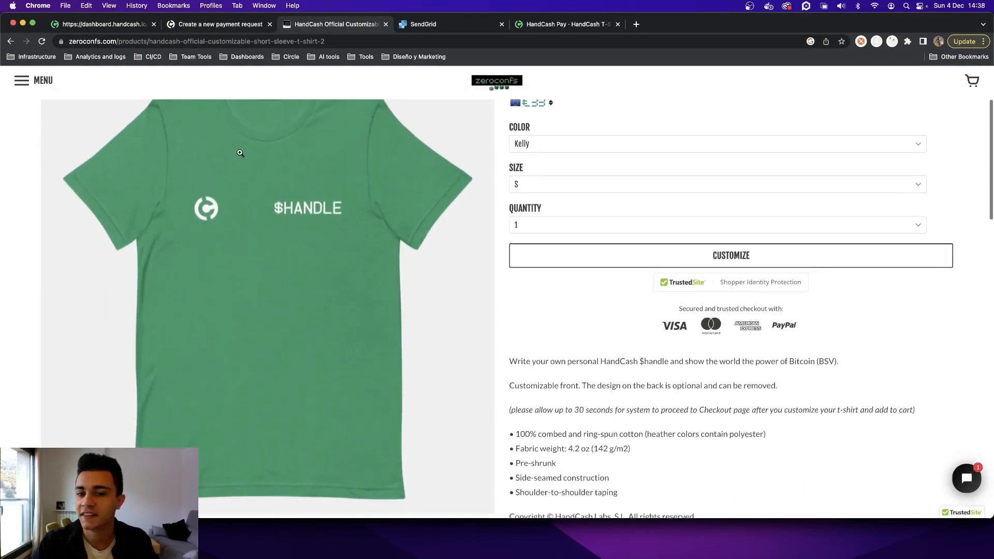
scroll(239, 150, up, 2)
drag(509, 138, 816, 139)
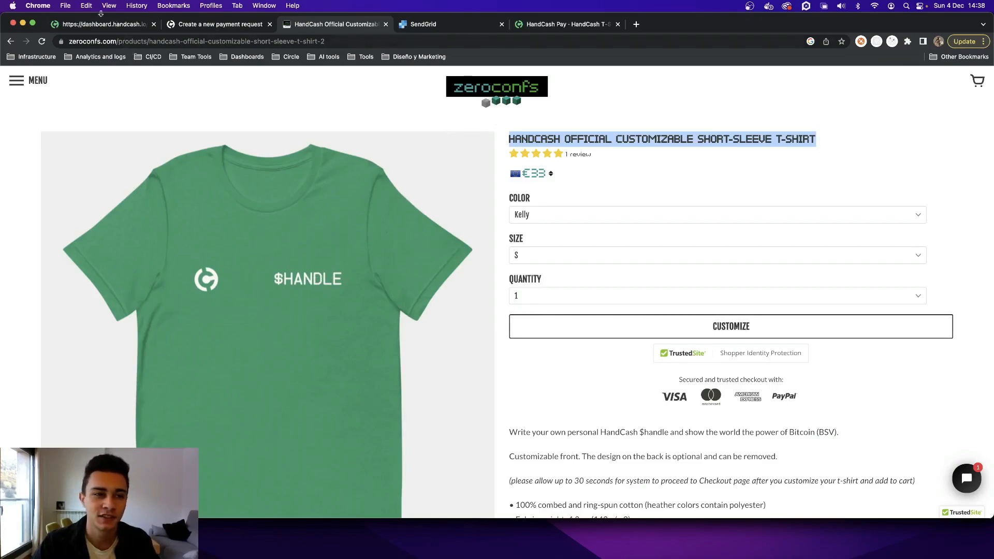
click(93, 27)
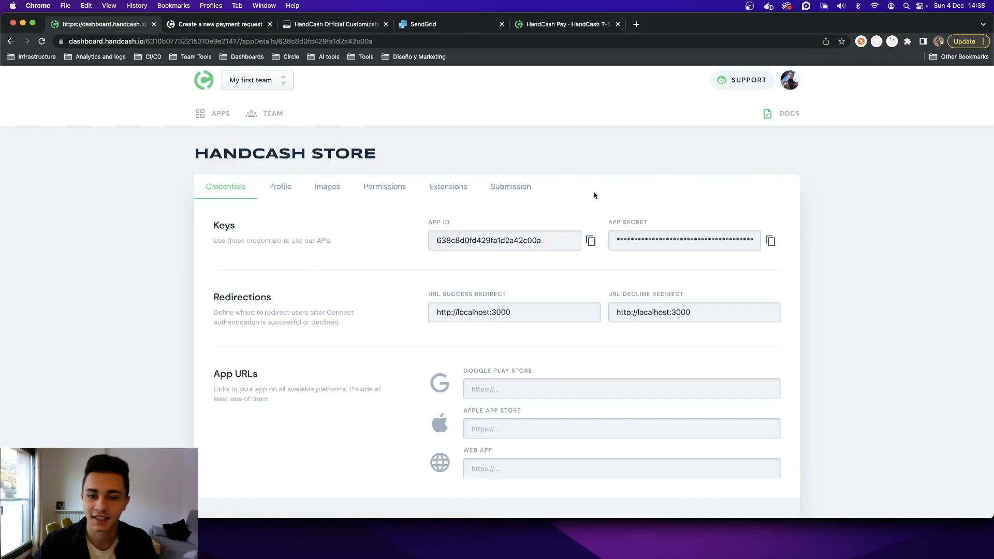
click(228, 25)
click(546, 199)
key(super+v)
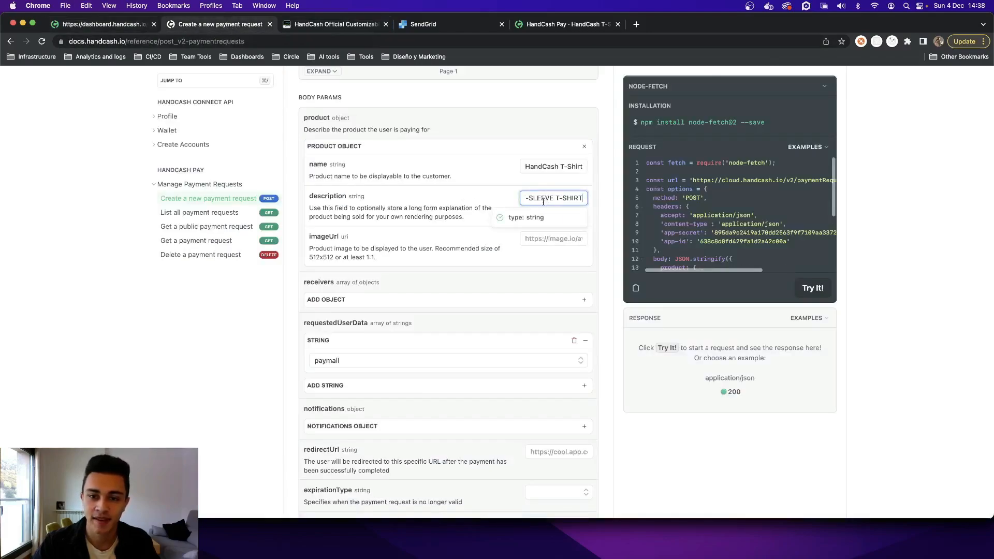
- Copy the T-shirt photo's image address from the zeroconfs product page into the product's imageUrl parameter
click(326, 27)
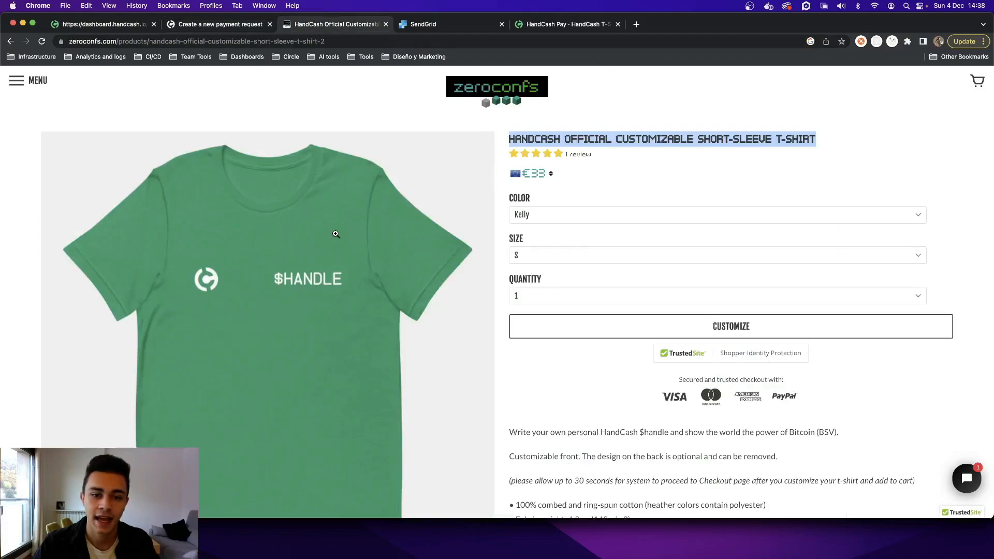
right_click(335, 236)
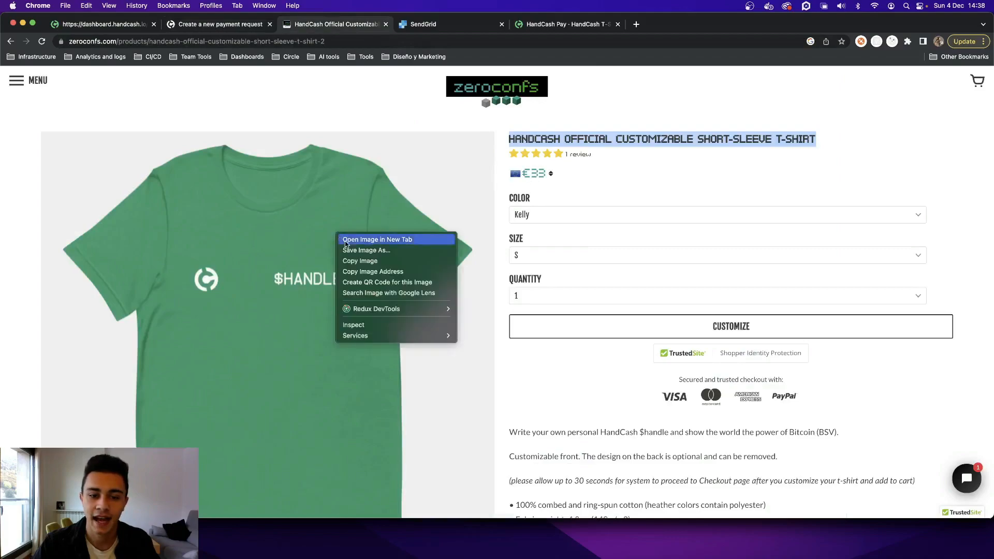
click(391, 272)
click(214, 24)
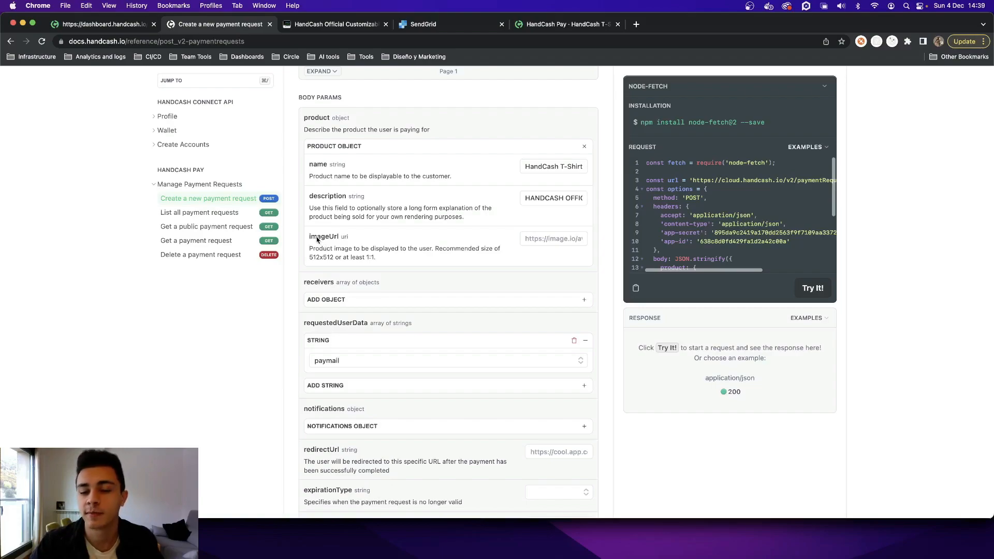
click(551, 241)
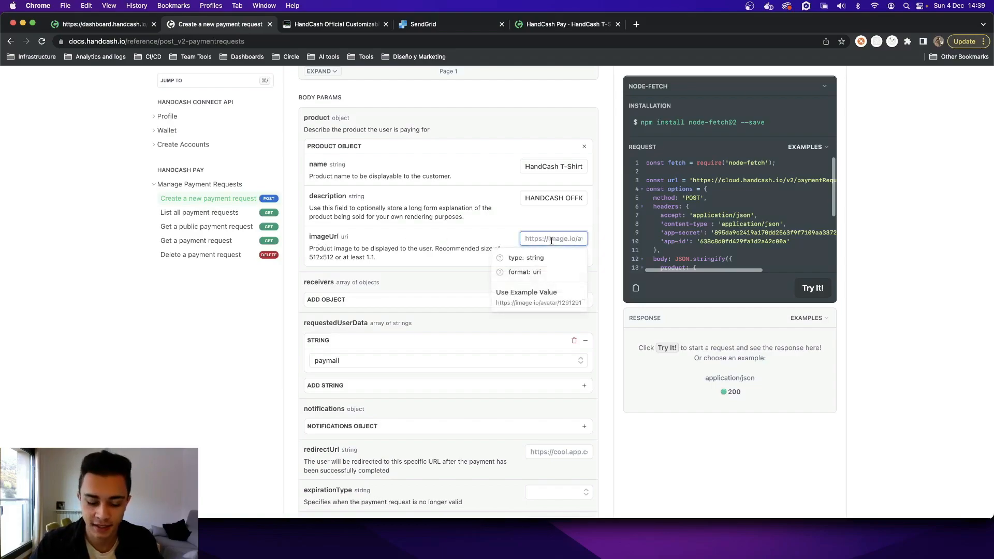
key(super+v)
click(508, 238)
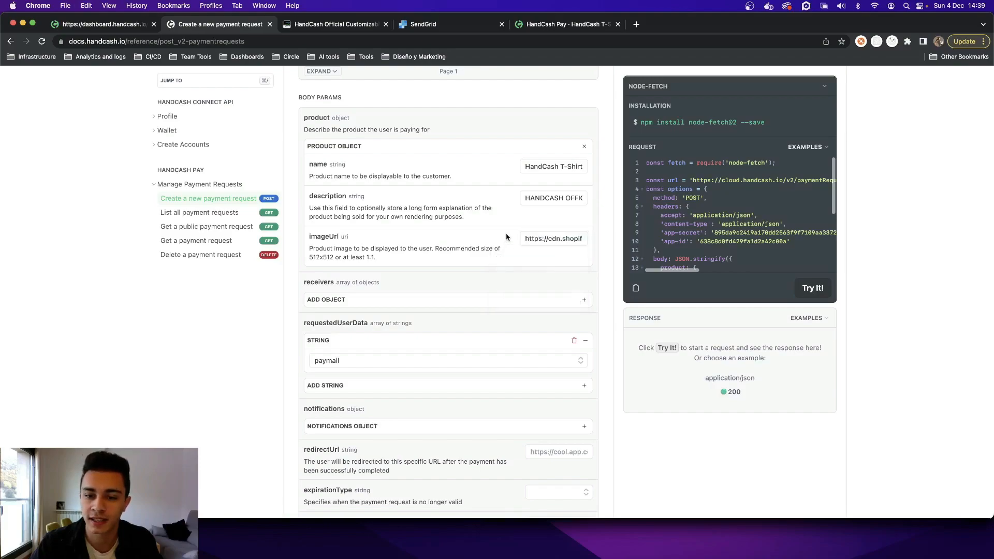
- Add a receiver object with sendAmount 32.99, currencyCode USD and the main receiver's HandCash alias as destination
scroll(508, 235, down, 3)
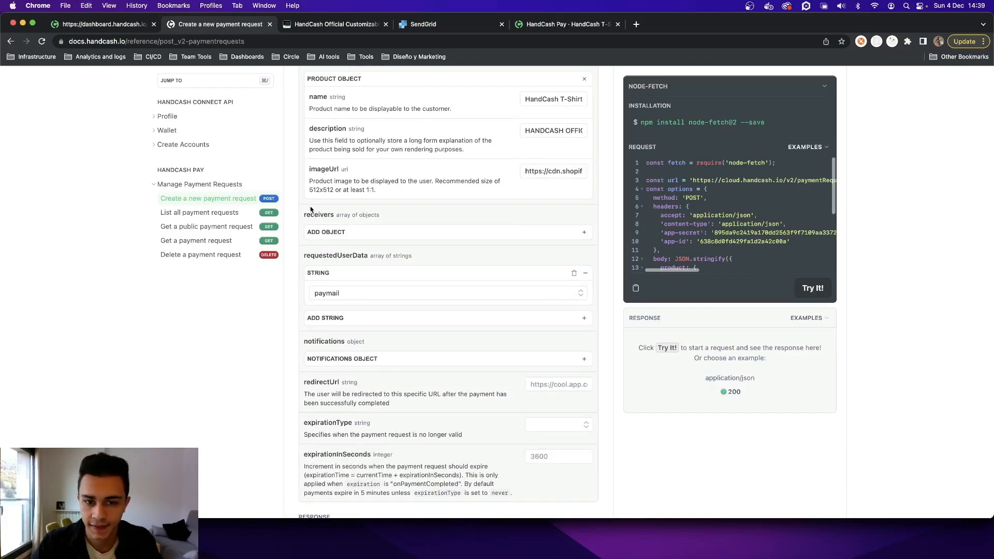
click(463, 238)
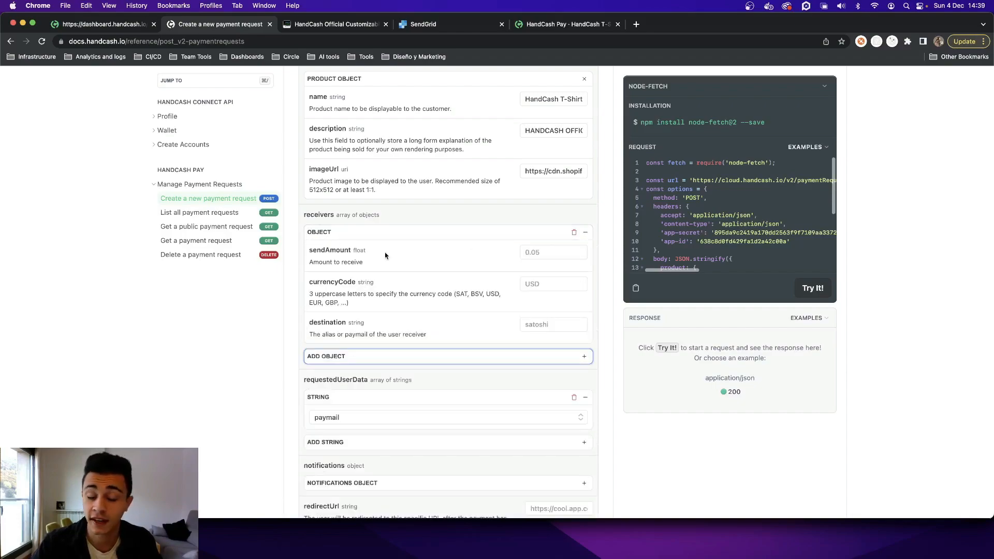
click(533, 252)
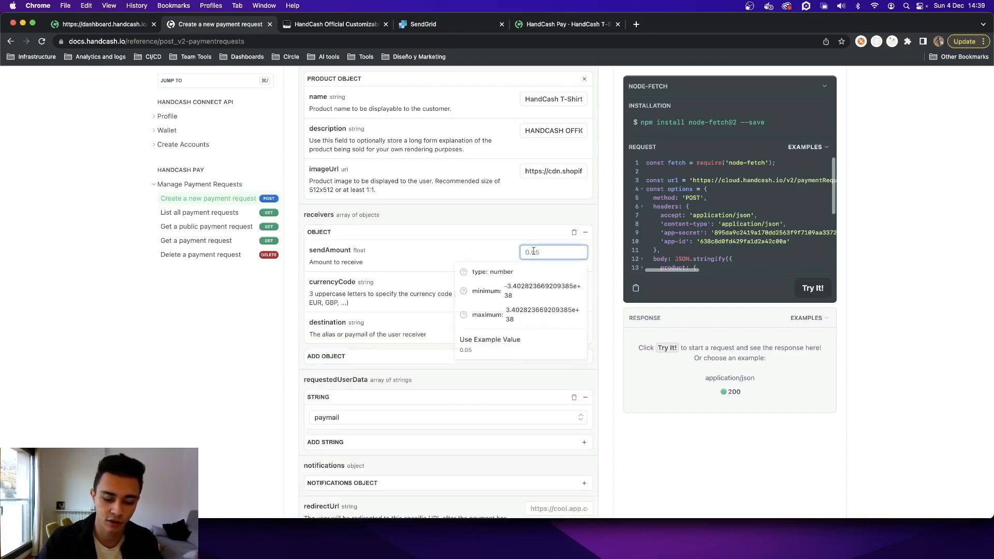
text(32.99)
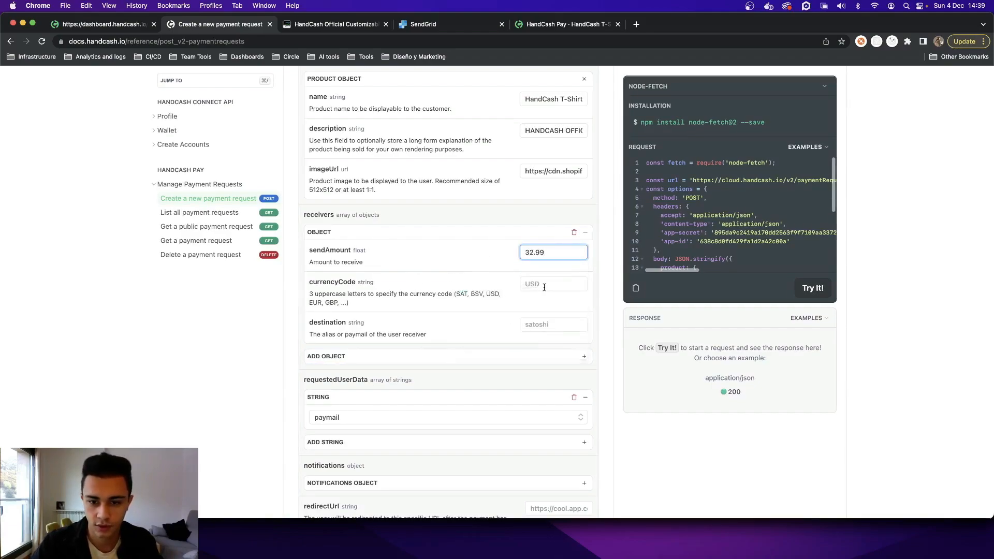
click(545, 286)
text(USD)
click(549, 309)
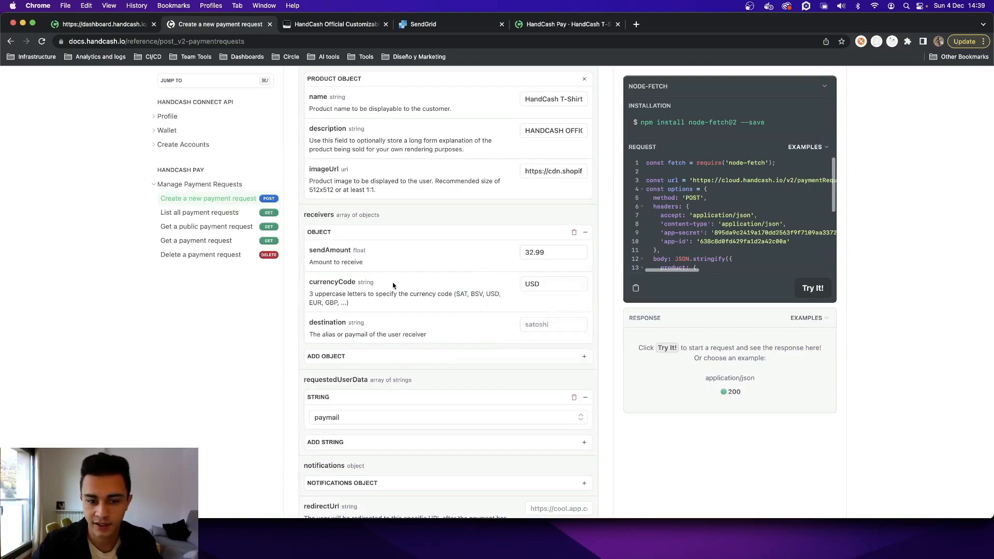
click(551, 322)
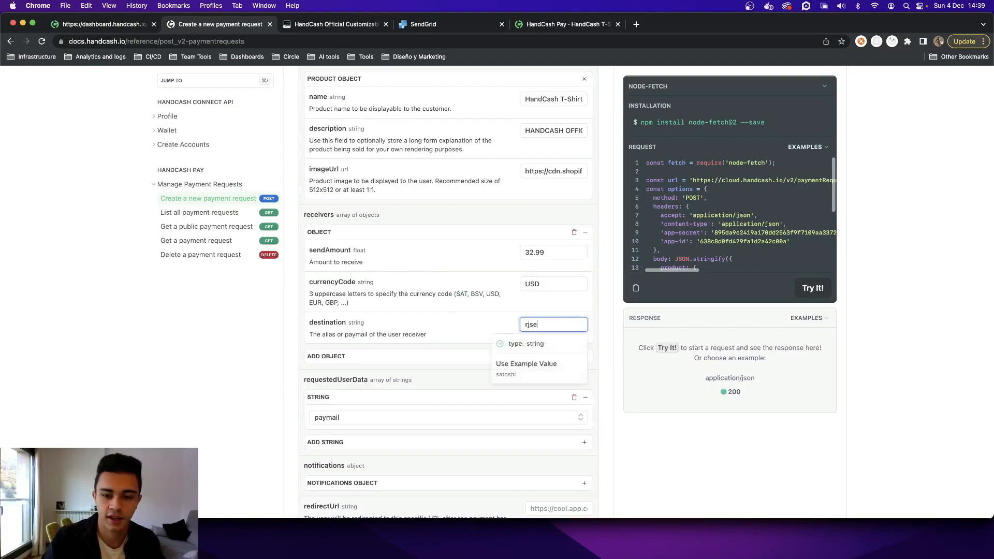
click(597, 313)
- Add a second receiver object with sendAmount 0.01, currencyCode USD and the other receiver's HandCash alias as destination
scroll(583, 321, down, 1)
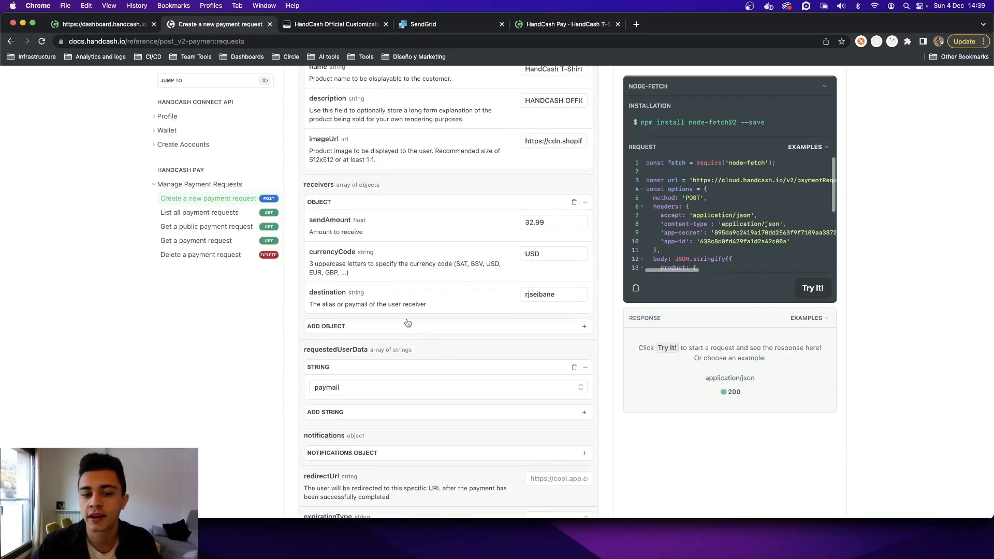
click(446, 332)
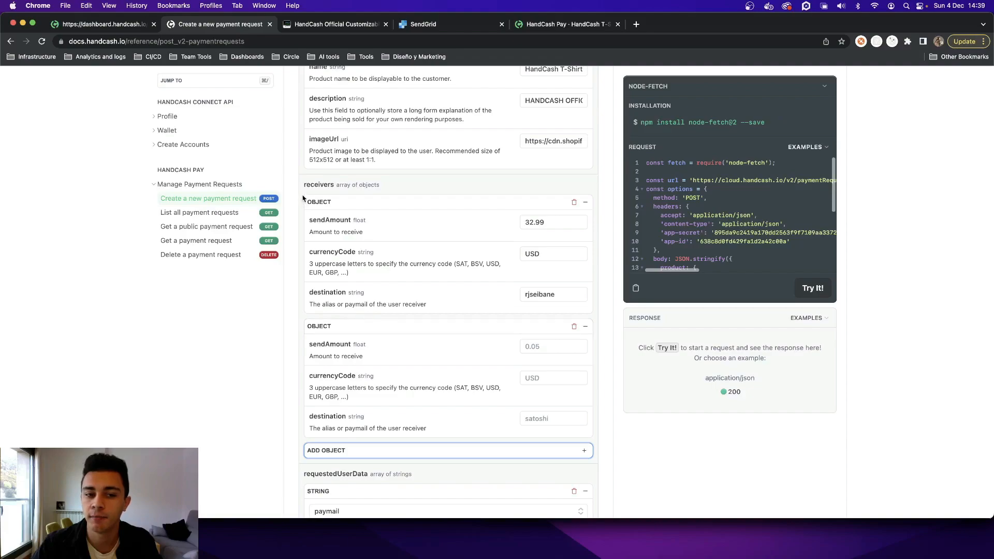
click(544, 347)
text(0.01)
key(Tab)
text(USD)
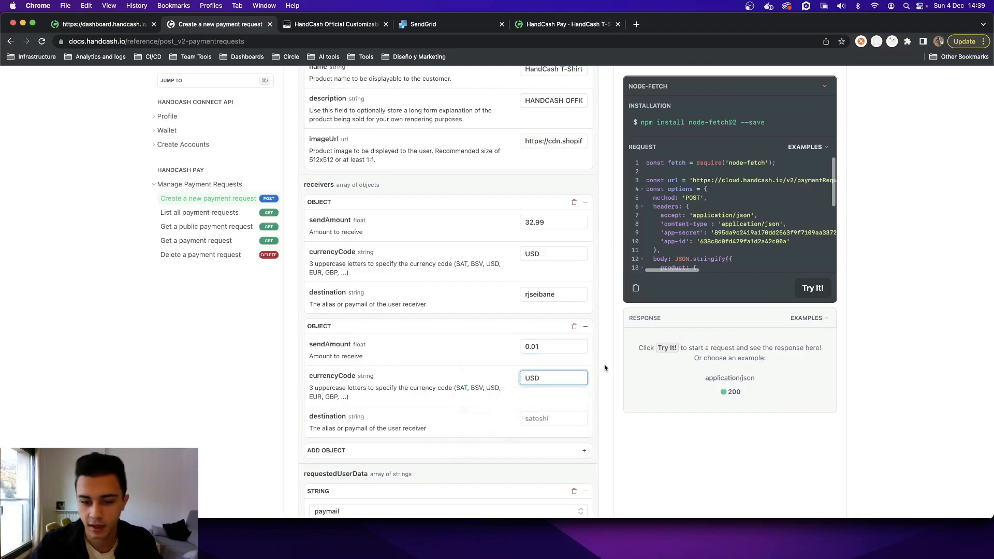
click(536, 418)
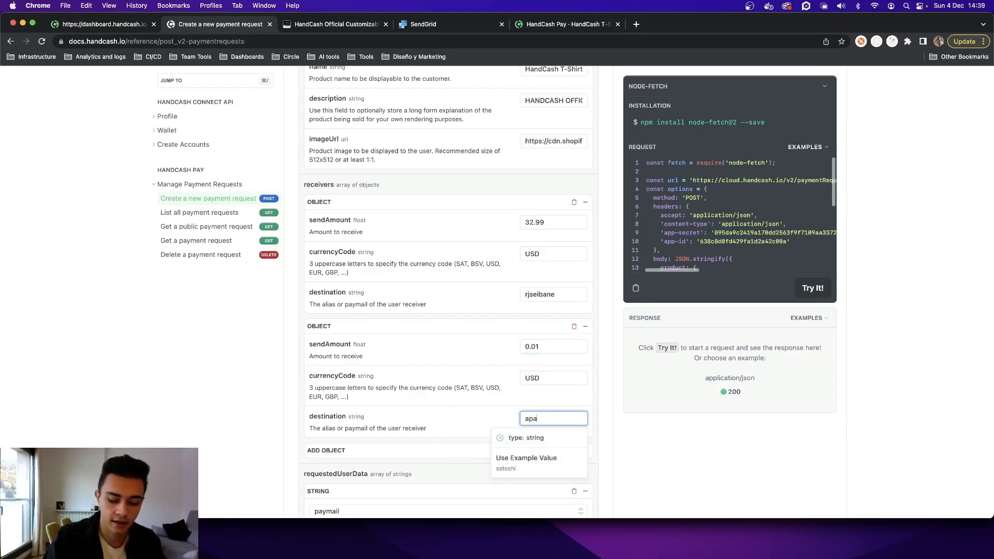
click(607, 341)
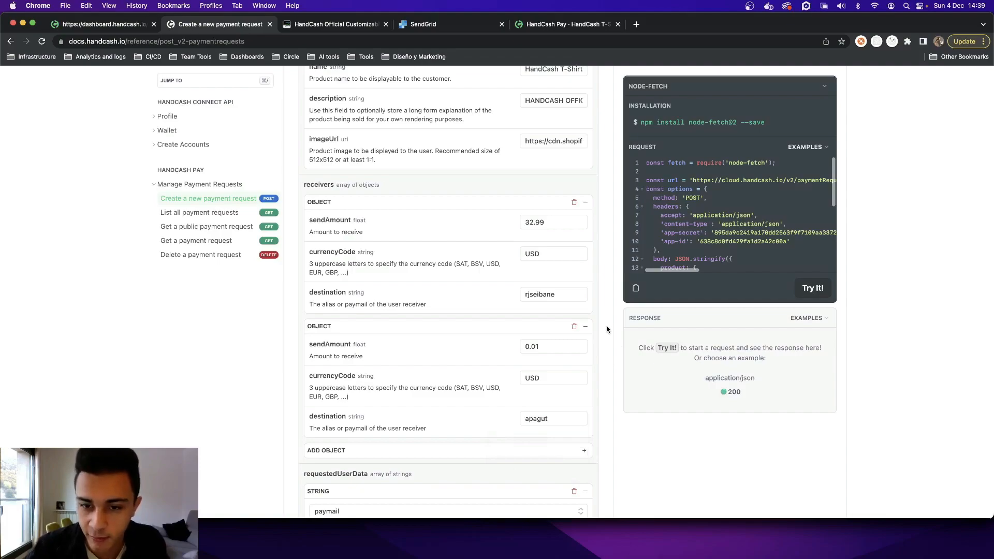
- Add a second string to requestedUserData and set it to email, alongside paymail
scroll(295, 306, down, 8)
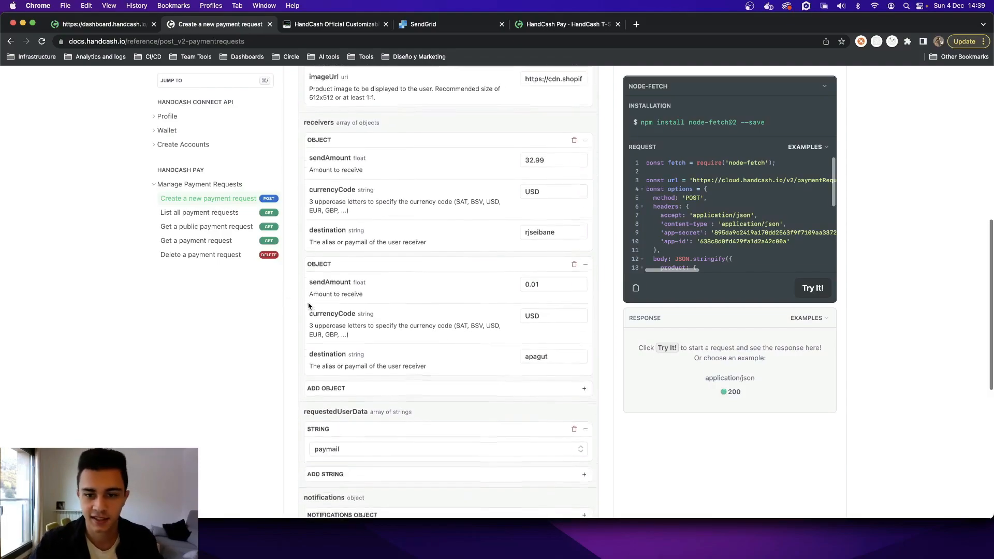
scroll(305, 305, up, 6)
scroll(308, 305, down, 7)
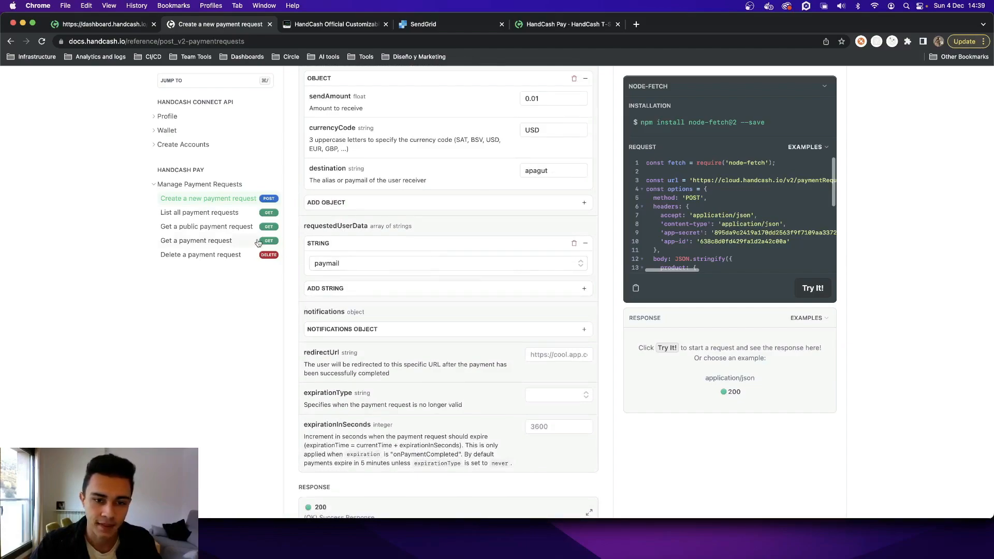
scroll(295, 237, down, 1)
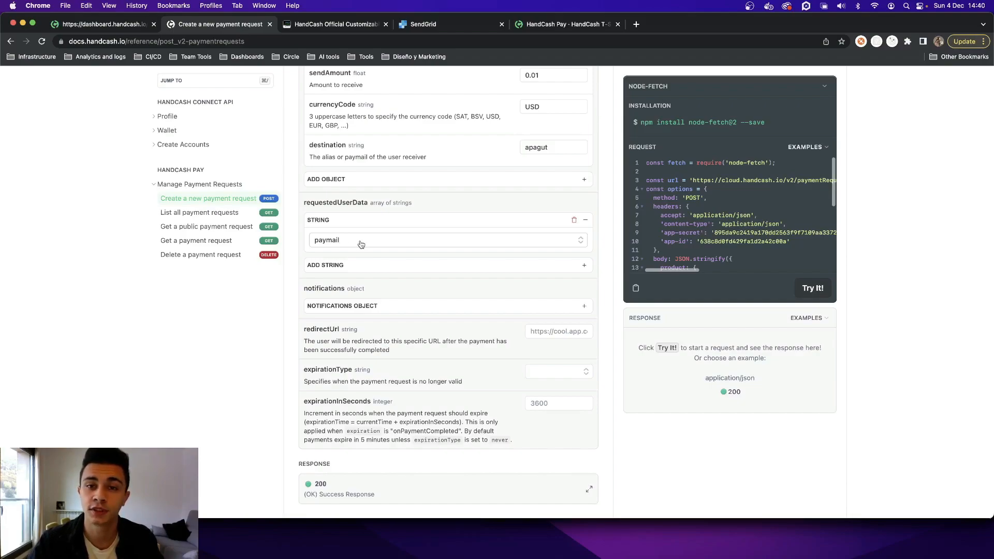
click(355, 265)
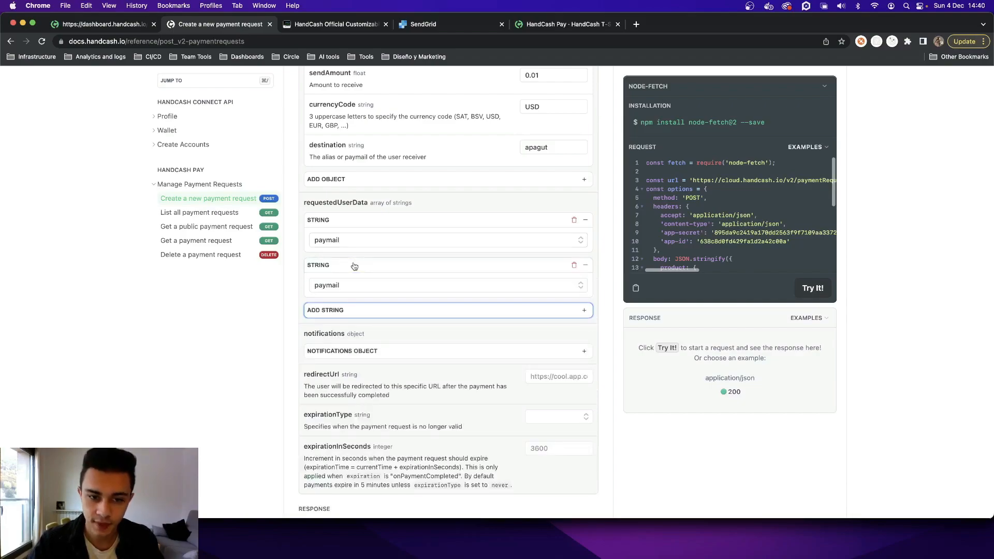
click(507, 290)
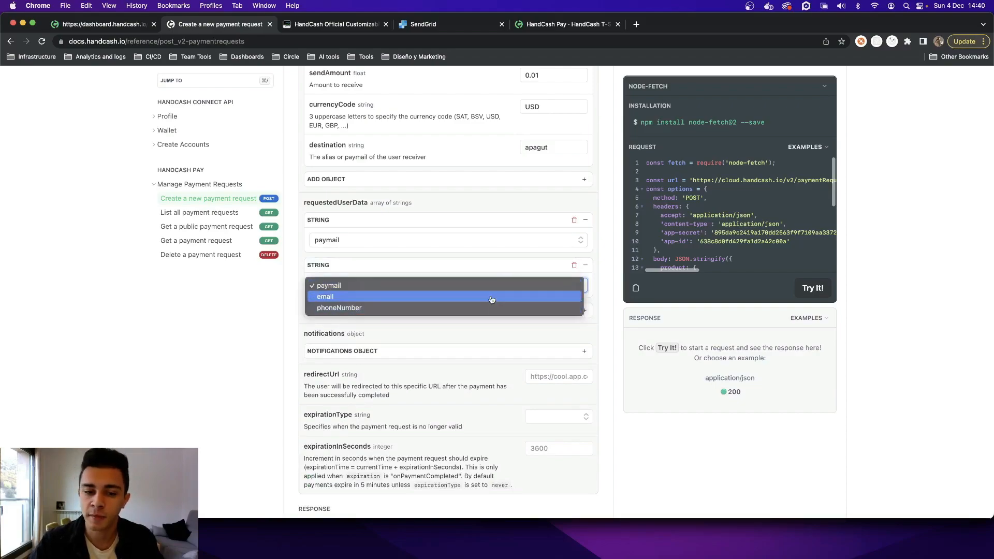
click(493, 298)
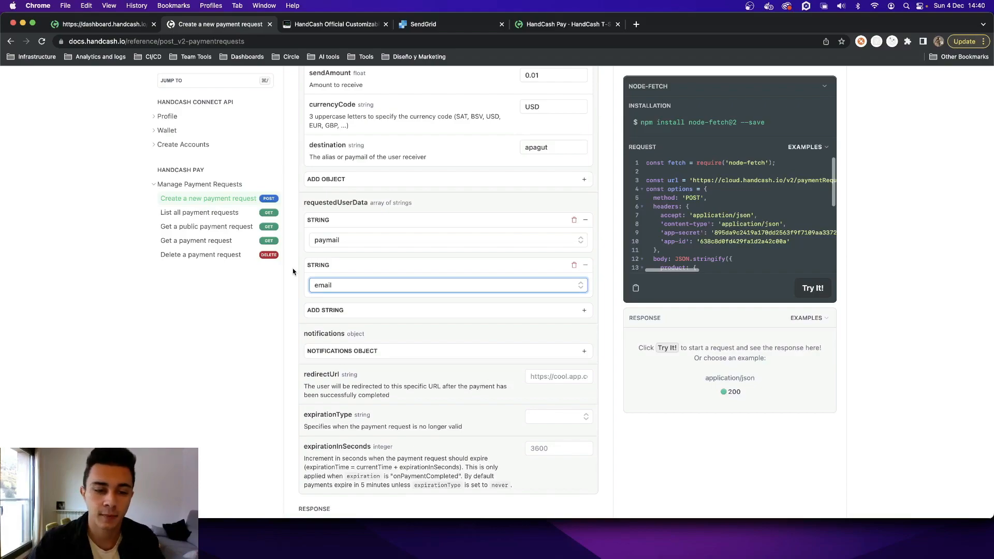
- Expand the notifications object and fill in the merchant's HandCash e-mail address for payment confirmations
scroll(296, 268, down, 2)
scroll(296, 268, down, 2)
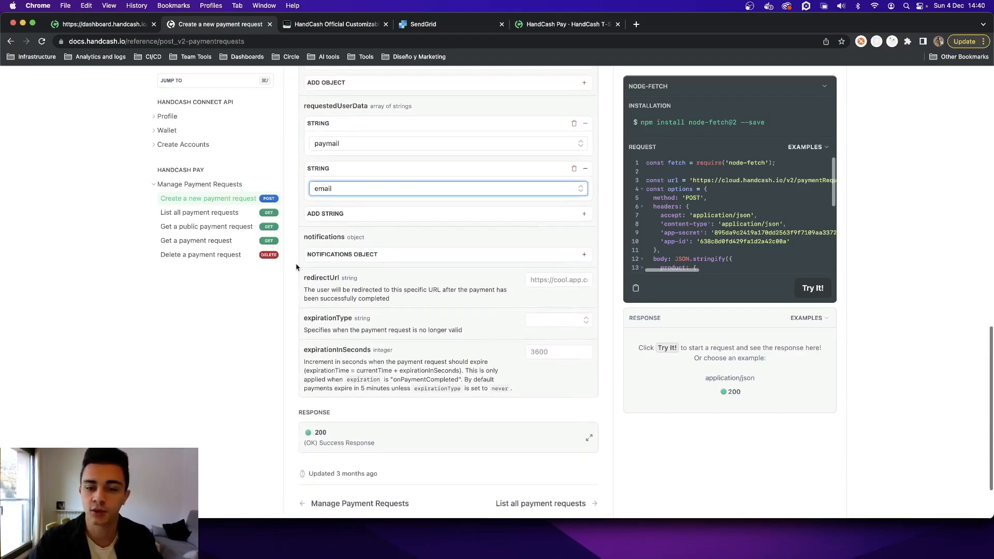
click(381, 257)
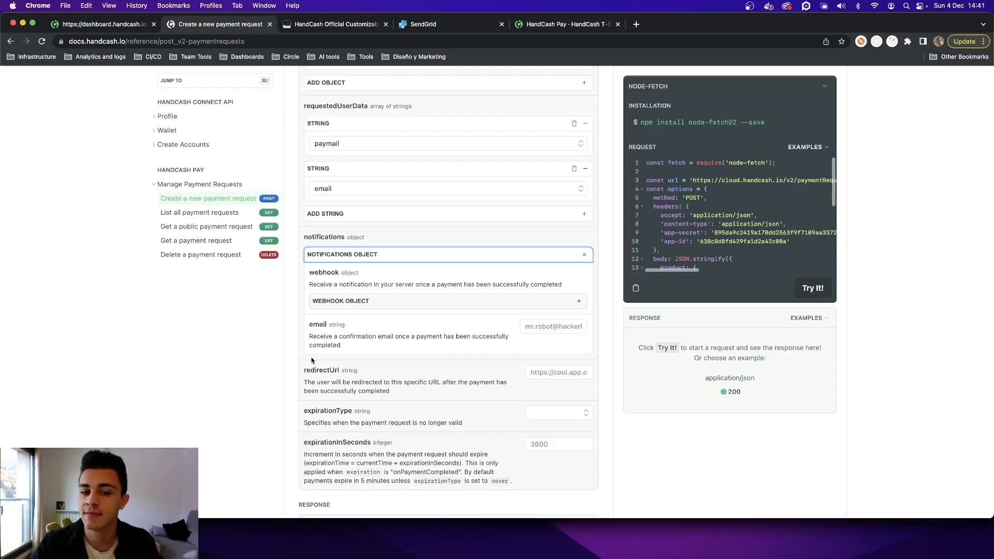
click(538, 328)
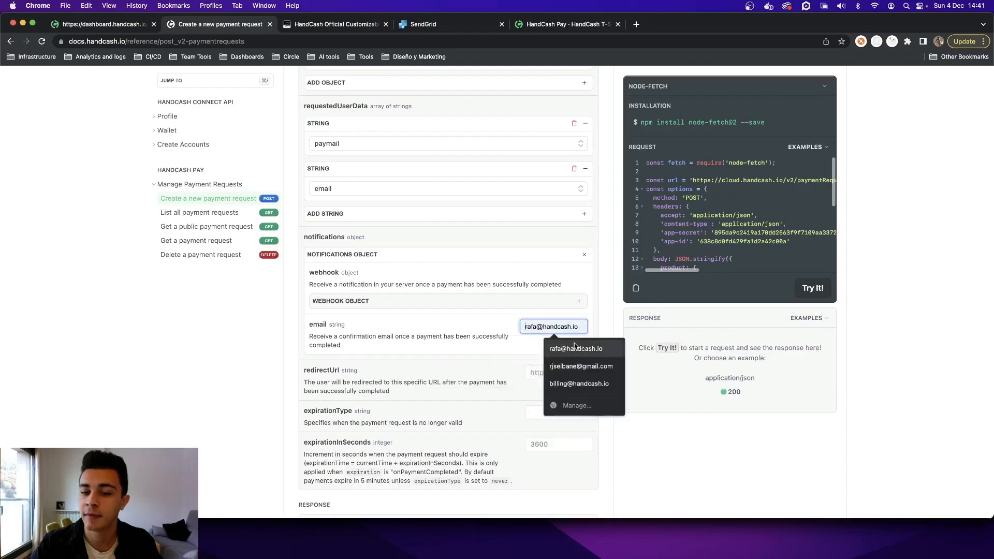
click(570, 348)
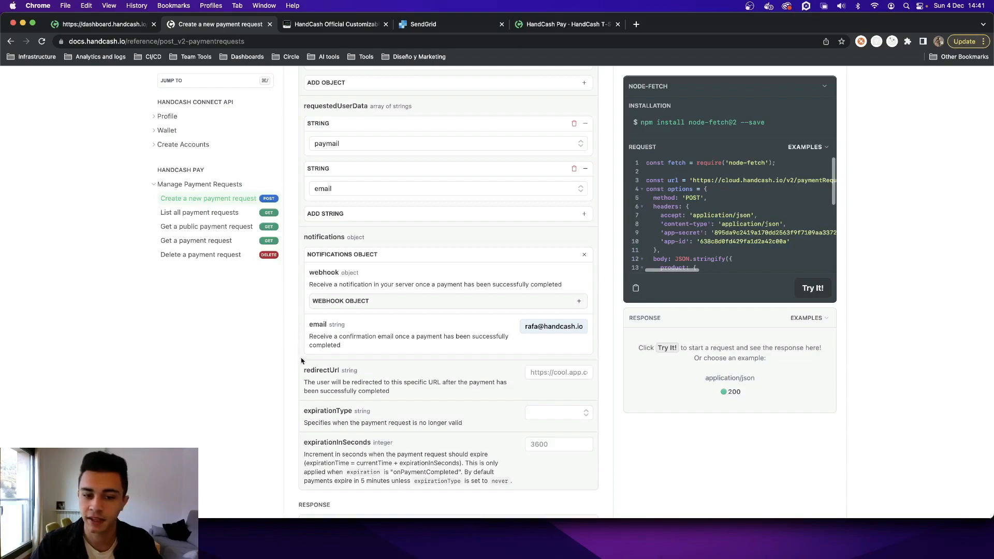
scroll(397, 356, down, 1)
click(549, 346)
text(https://ha)
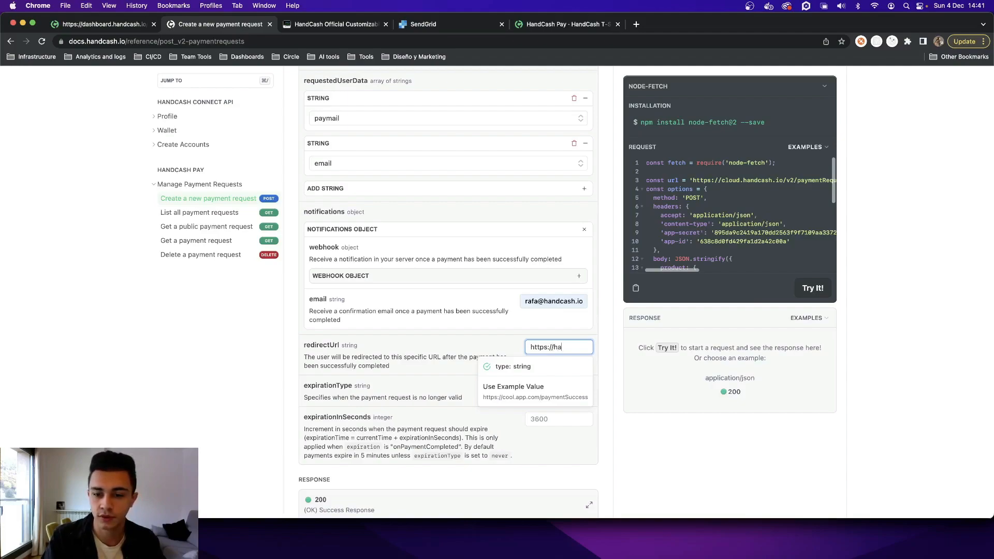
text(d)
key(BackSpace)
text(ndcash.io)
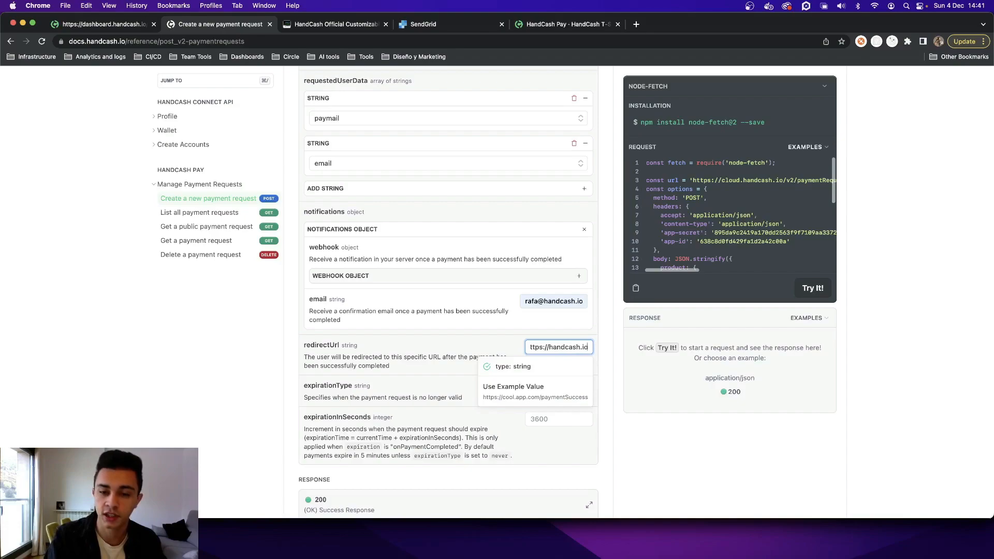
click(599, 332)
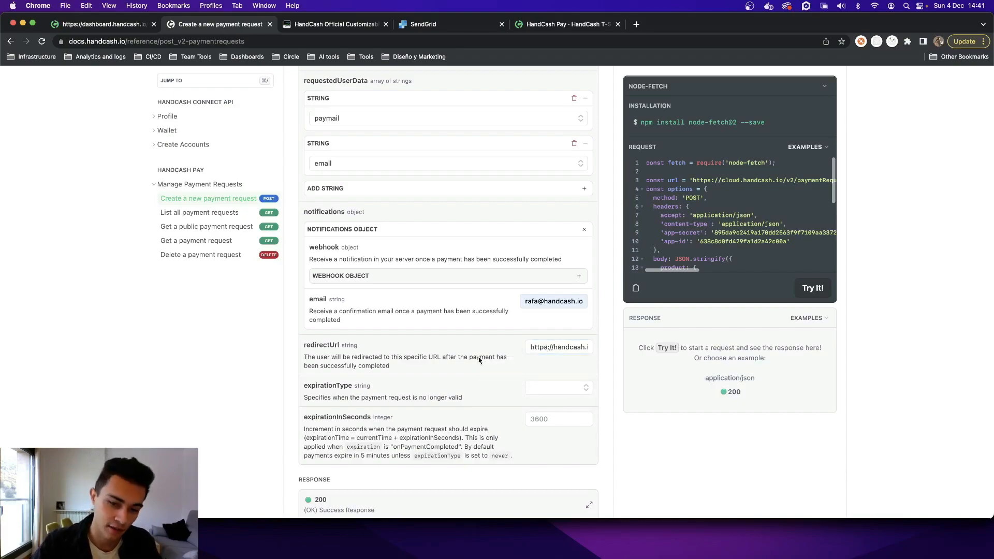
- Set the payment request's expirationType to never
scroll(560, 331, down, 2)
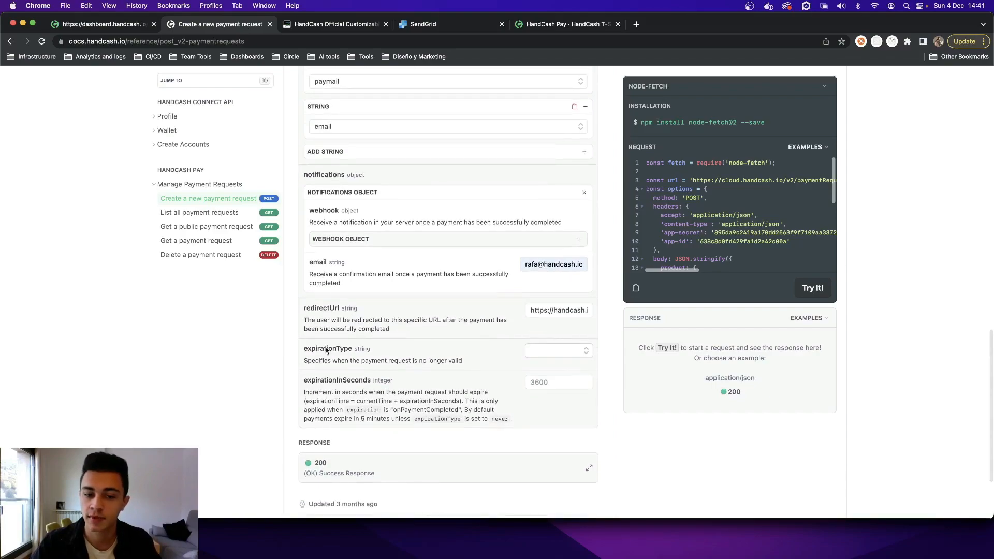
click(568, 351)
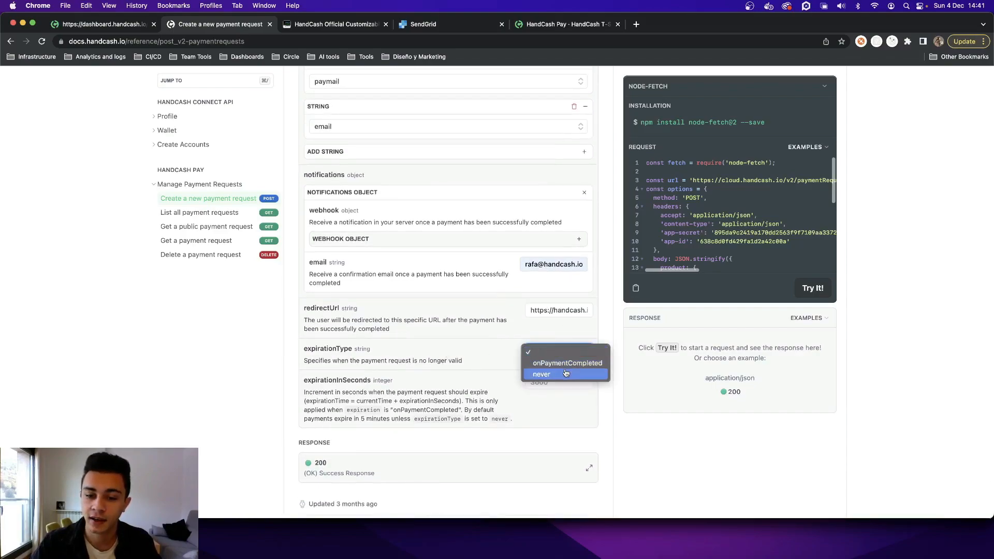
click(565, 374)
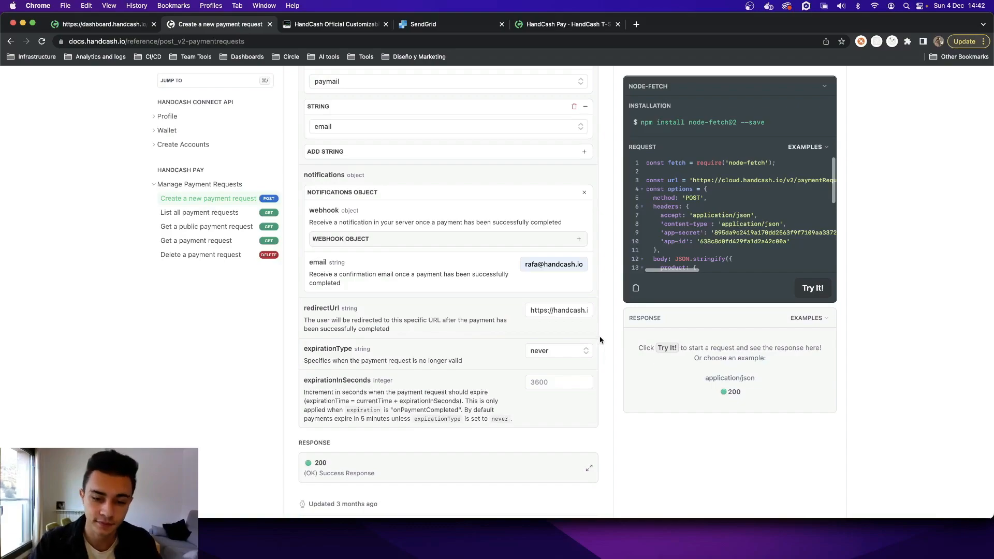
scroll(603, 344, down, 2)
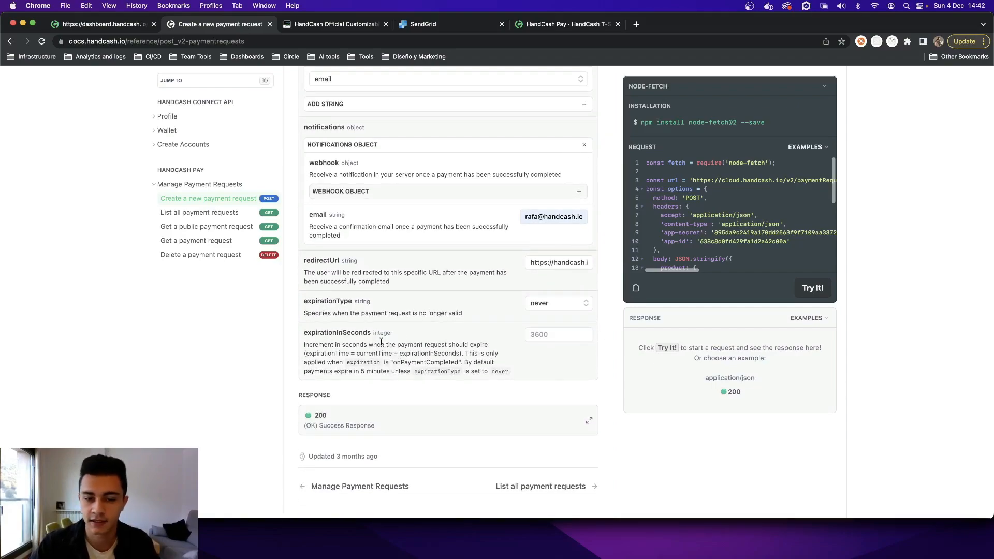
scroll(381, 340, up, 1)
scroll(381, 339, down, 3)
scroll(381, 341, up, 5)
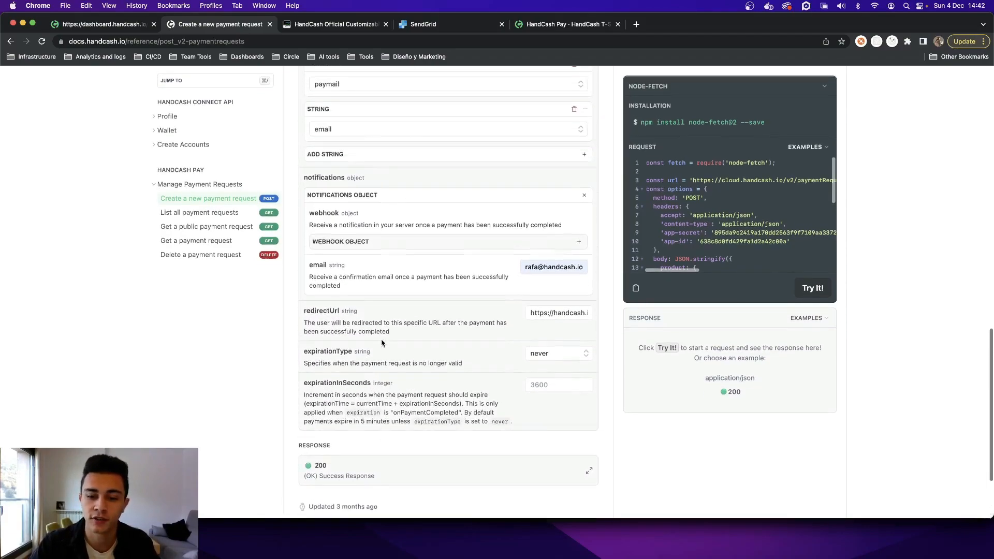
scroll(381, 341, up, 2)
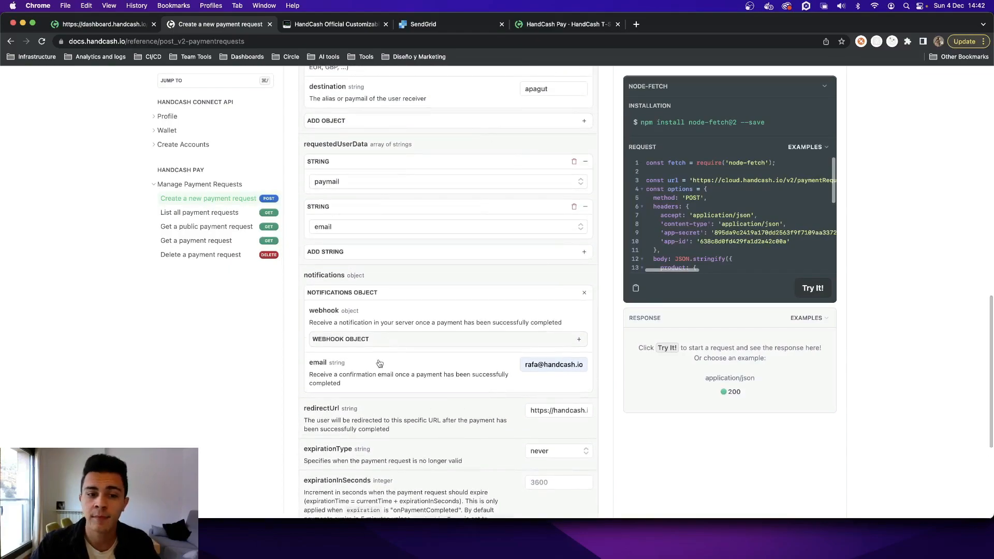
- Check the filled-in body parameters and send the create payment request call to get its response
scroll(429, 267, up, 4)
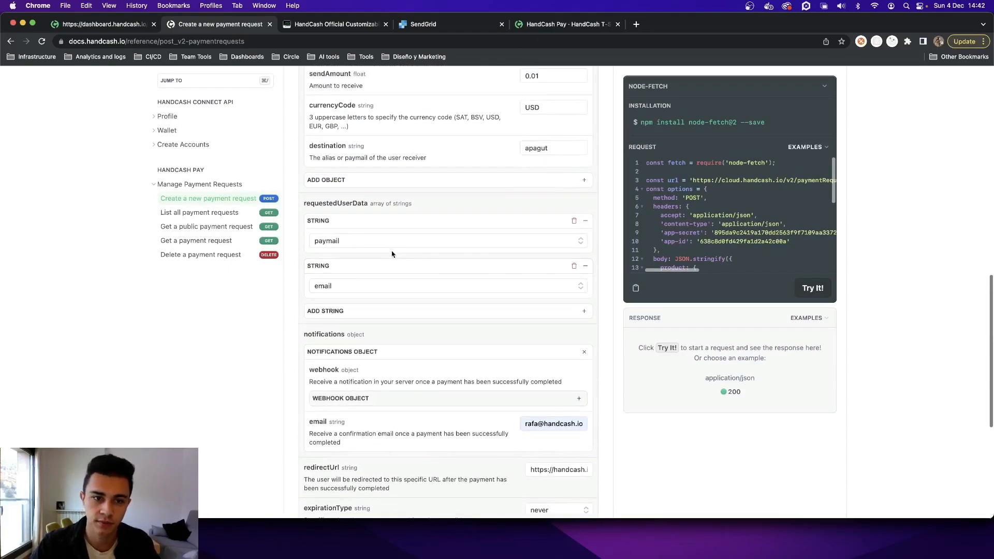
scroll(387, 252, up, 8)
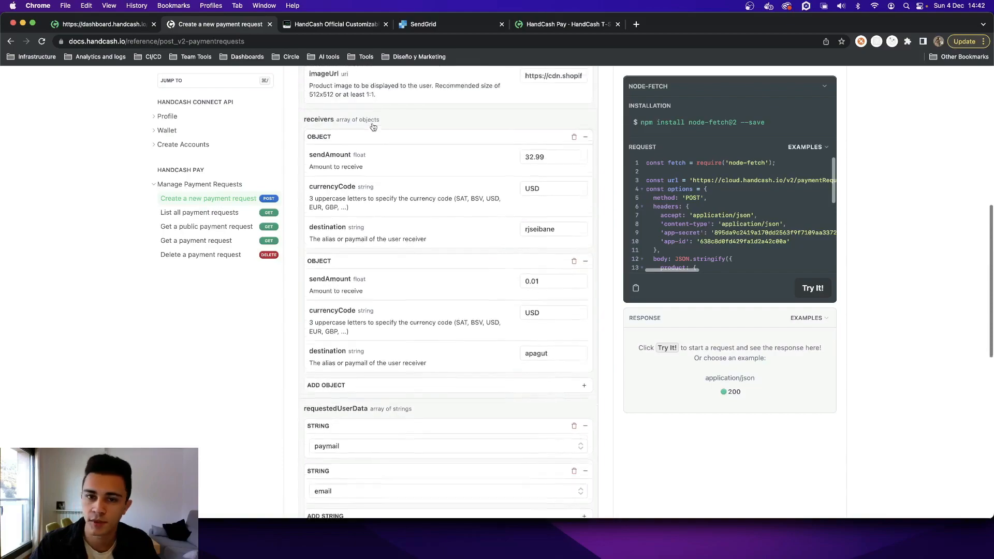
scroll(414, 184, up, 5)
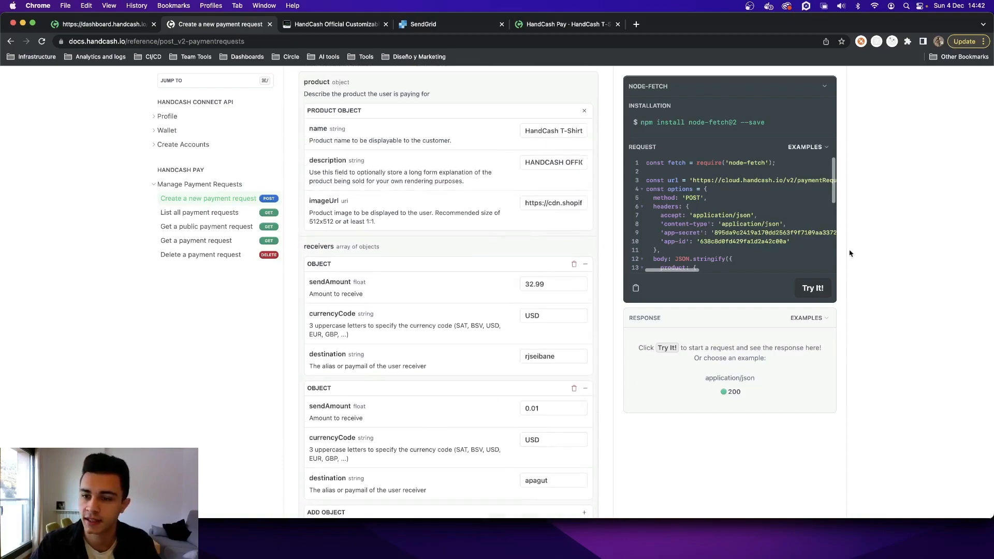
click(821, 289)
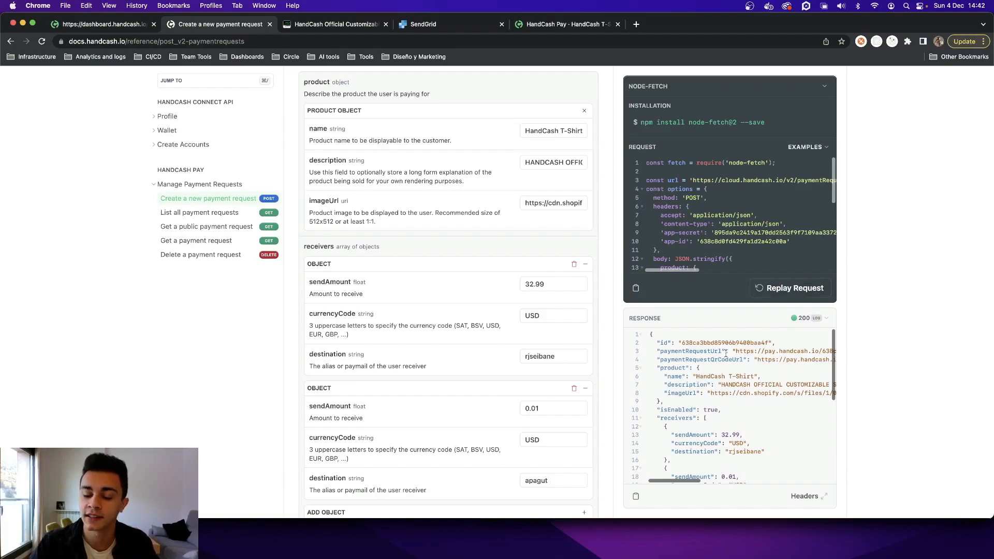
scroll(688, 359, down, 5)
scroll(687, 359, up, 5)
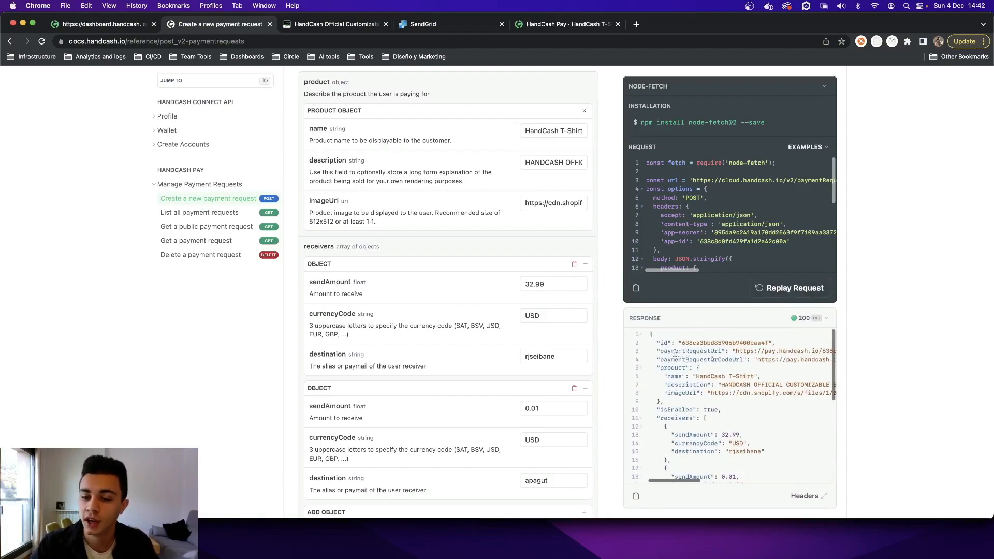
- Copy the paymentRequestUrl value from the response and open it in a new browser tab
drag(657, 352, 806, 358)
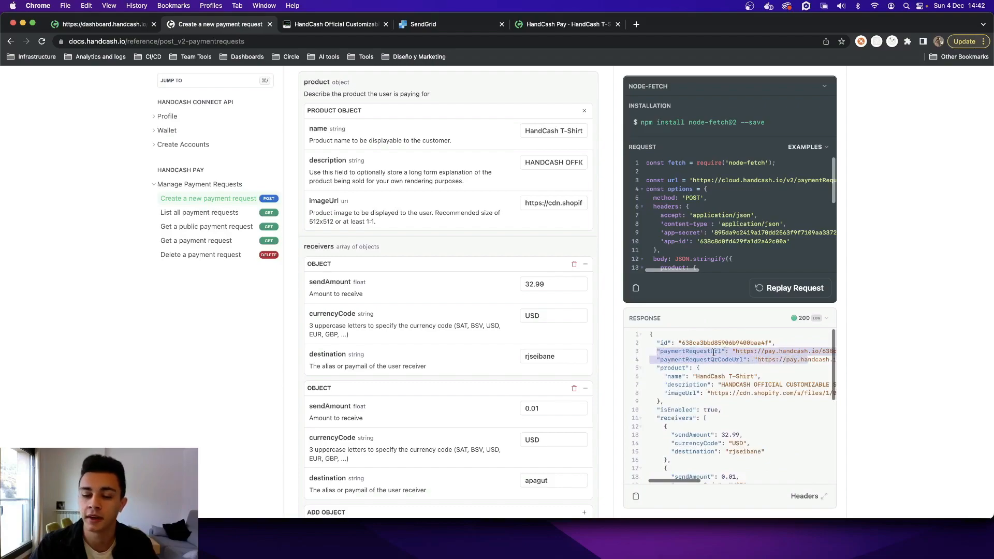
click(734, 351)
drag(735, 351, 828, 354)
key(super+c)
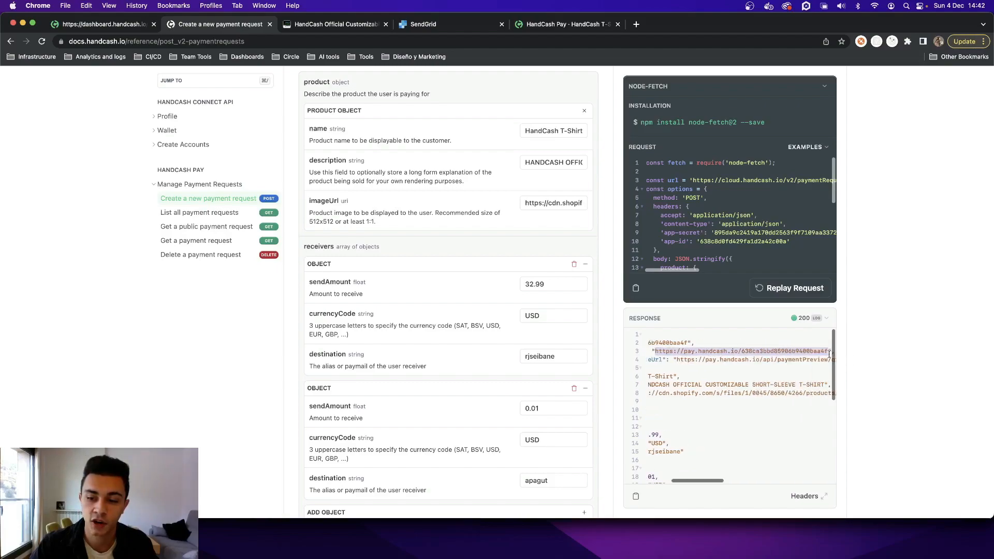
scroll(705, 357, left, 3)
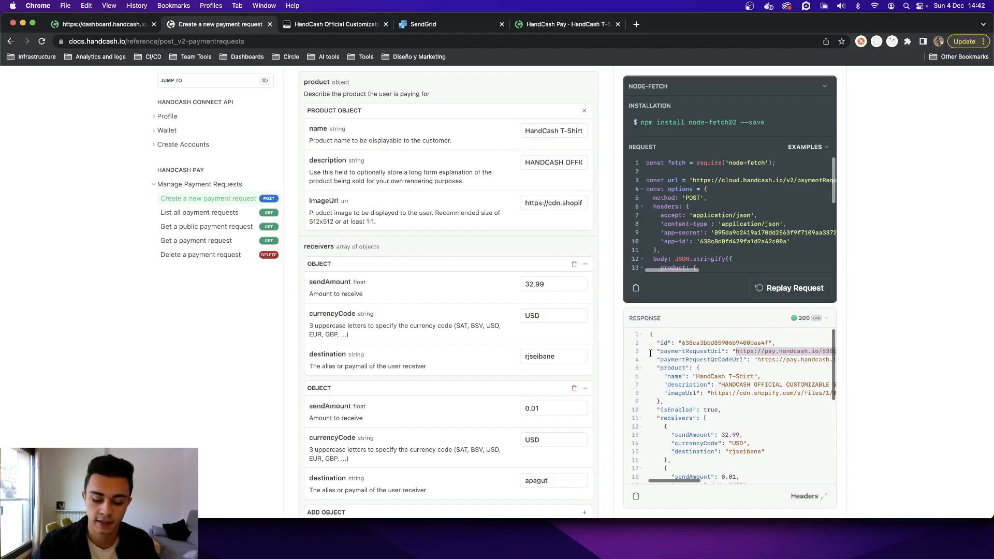
key(super+t)
key(super+v)
key(Return)
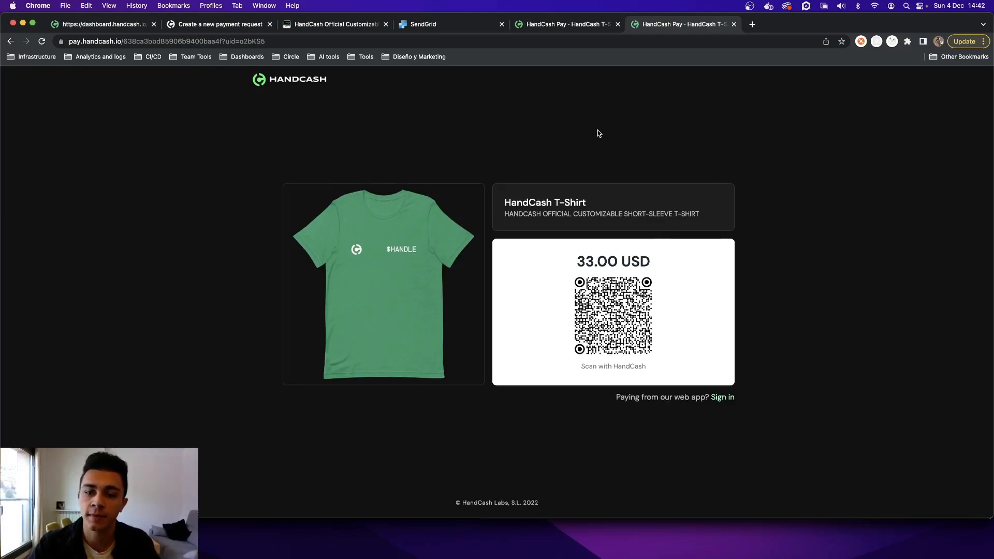
- Close the payment page, open the response's paymentRequestQrCodeUrl in a new tab to view the QR code, and close that tab
key(super+w)
drag(758, 360, 828, 360)
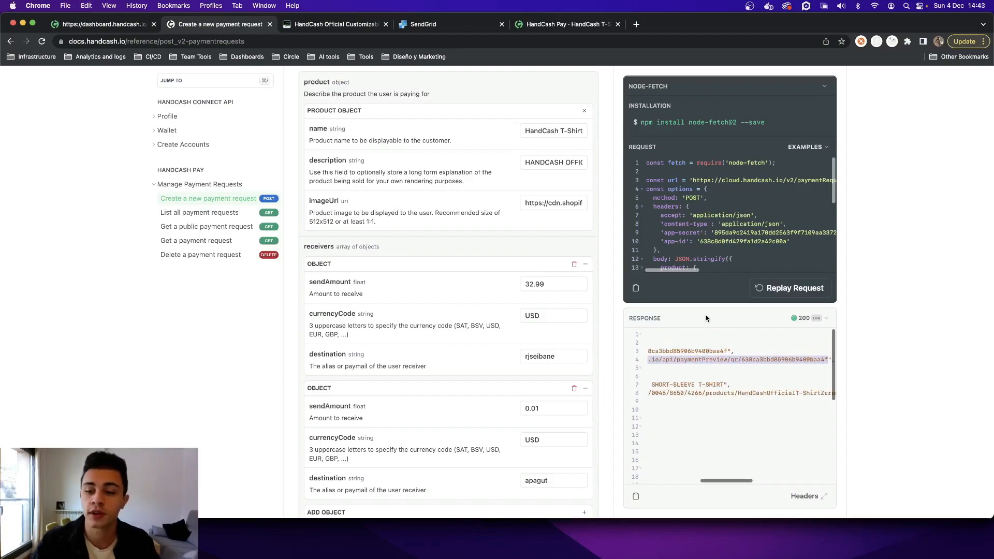
scroll(688, 352, left, 5)
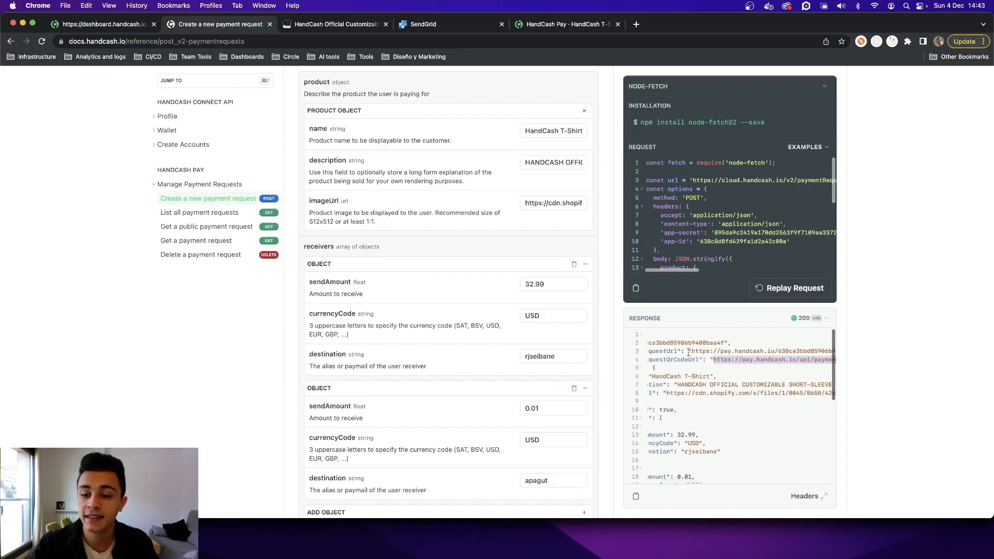
scroll(689, 352, left, 3)
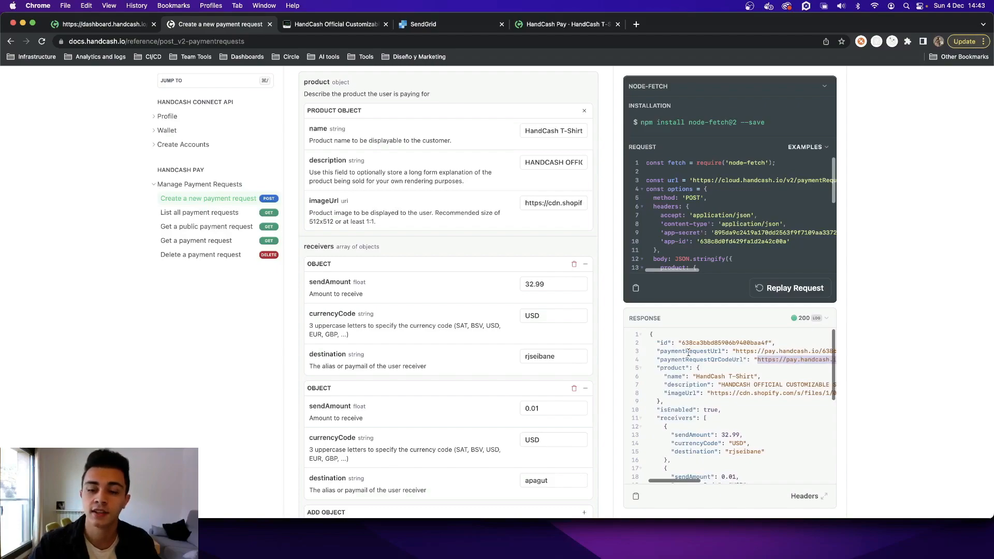
key(ctrl+t)
key(Return)
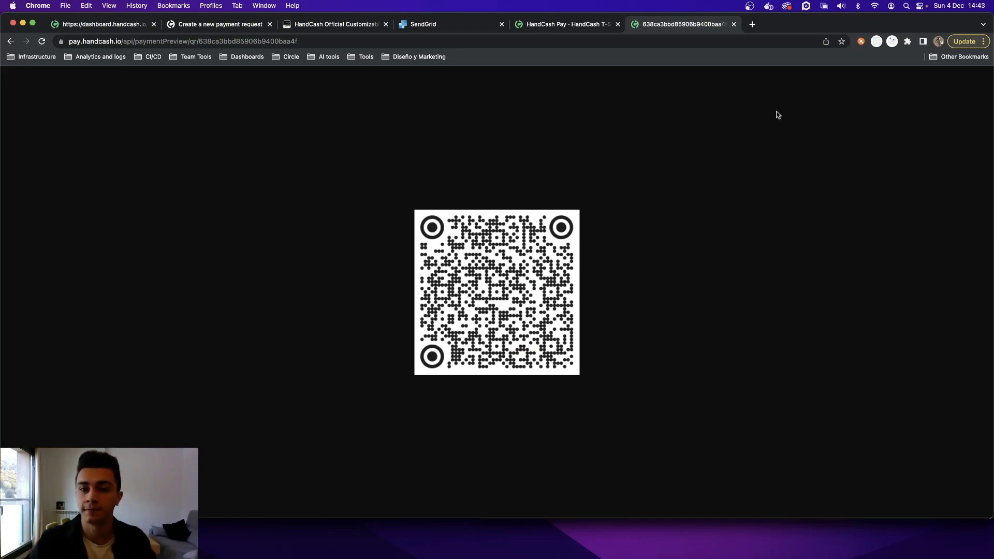
click(734, 24)
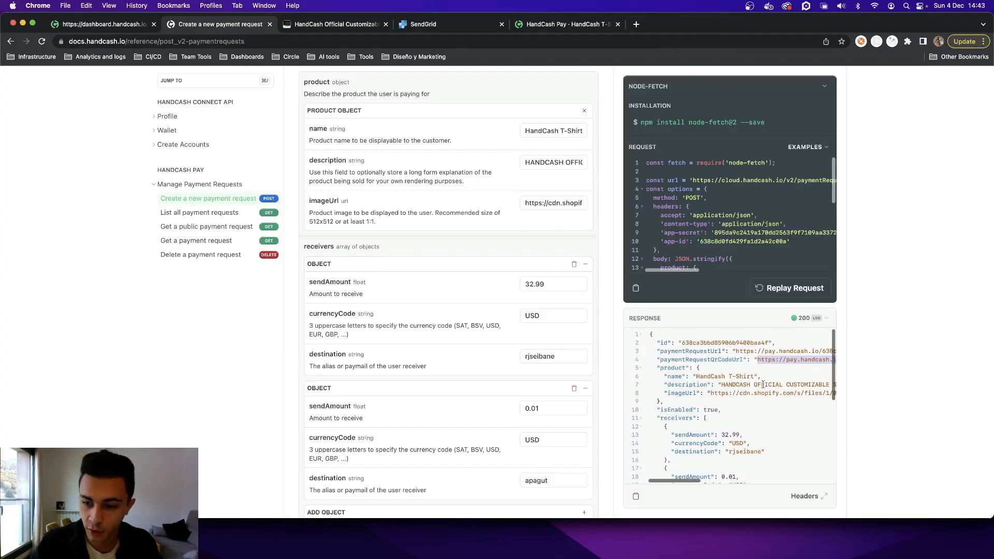
- Select the complete paymentRequestUrl link in the API response
scroll(750, 366, right, 1)
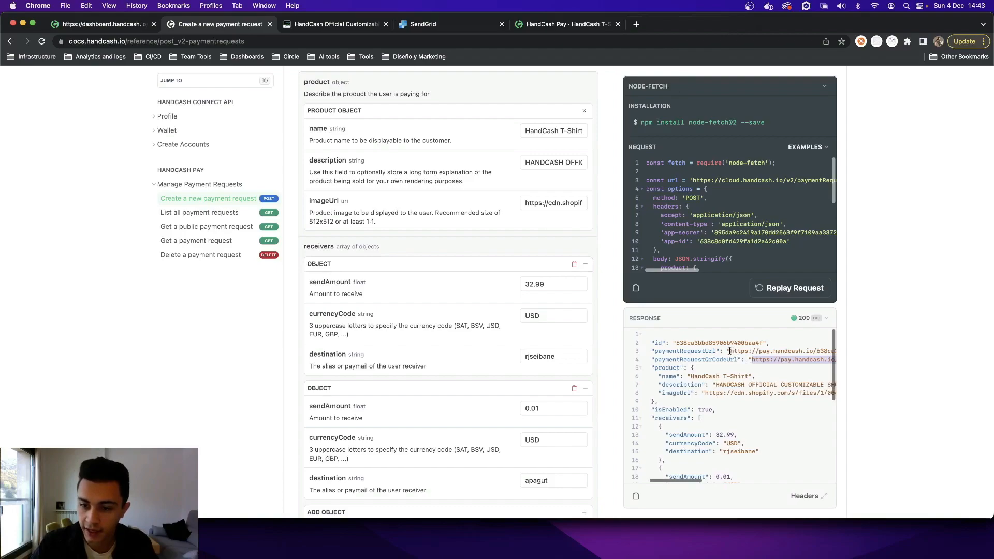
drag(730, 351, 824, 352)
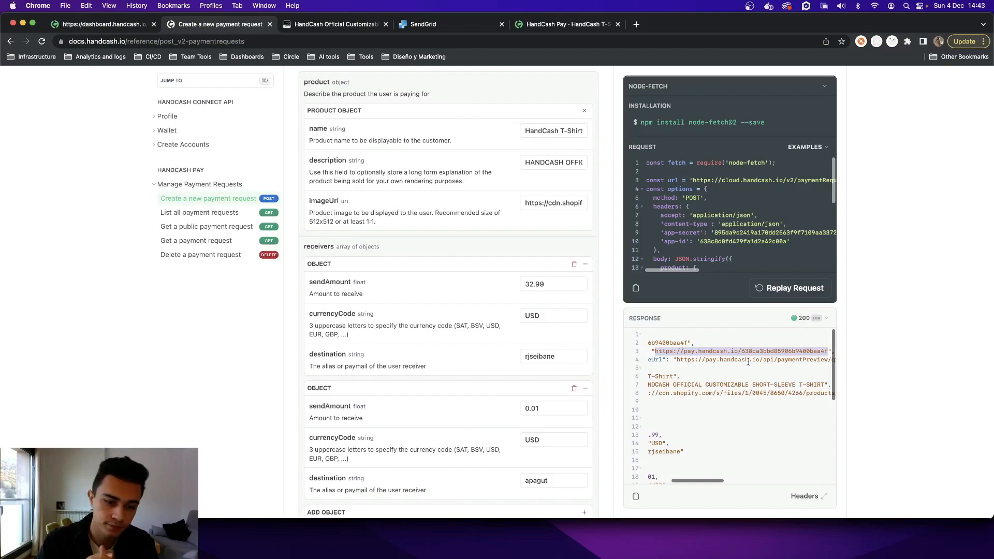
right_click(681, 351)
click(718, 393)
click(685, 352)
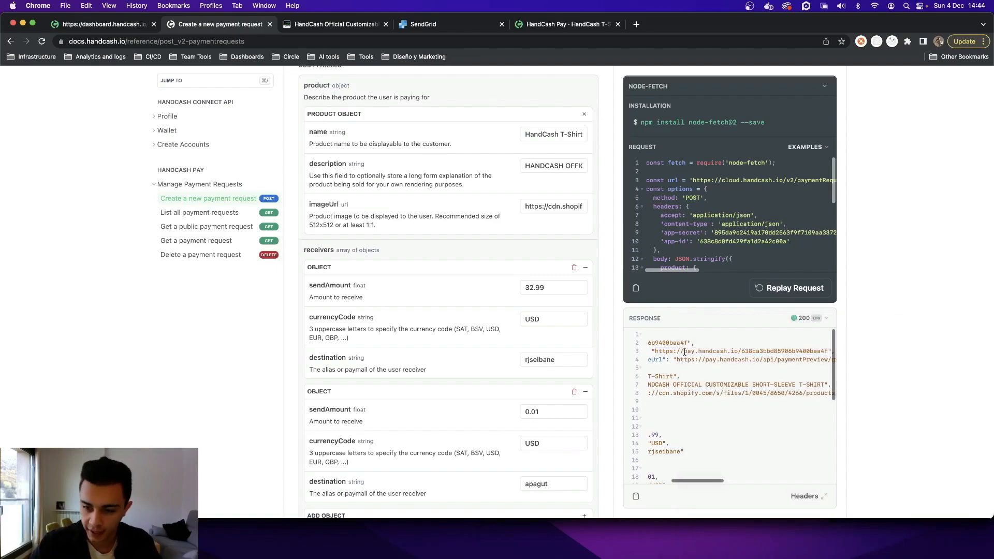
drag(654, 351, 829, 351)
- Switch to SendGrid and open the draft Untitled Single Send from the Single Sends list to view its email design
scroll(725, 357, down, 1)
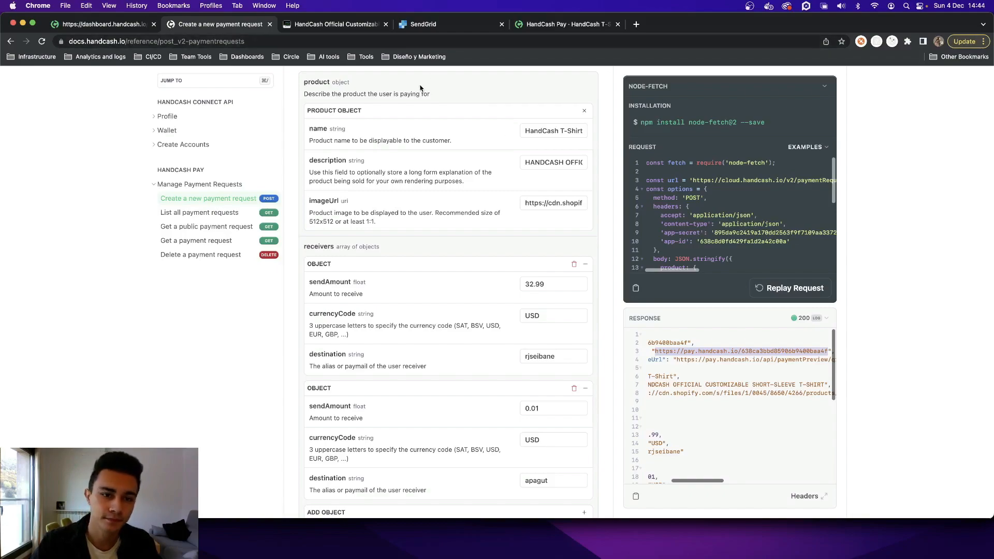
scroll(509, 221, up, 1)
scroll(509, 221, up, 1)
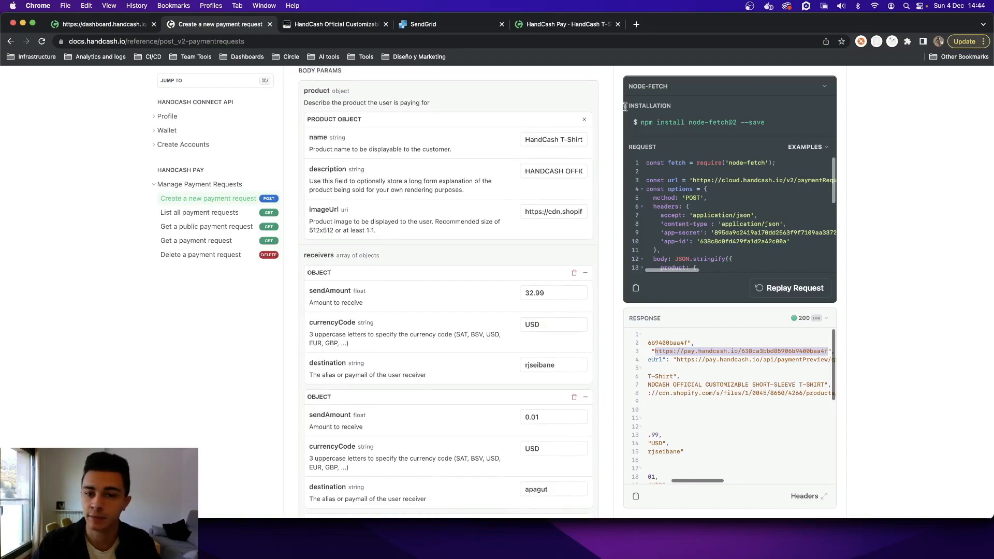
scroll(495, 191, down, 1)
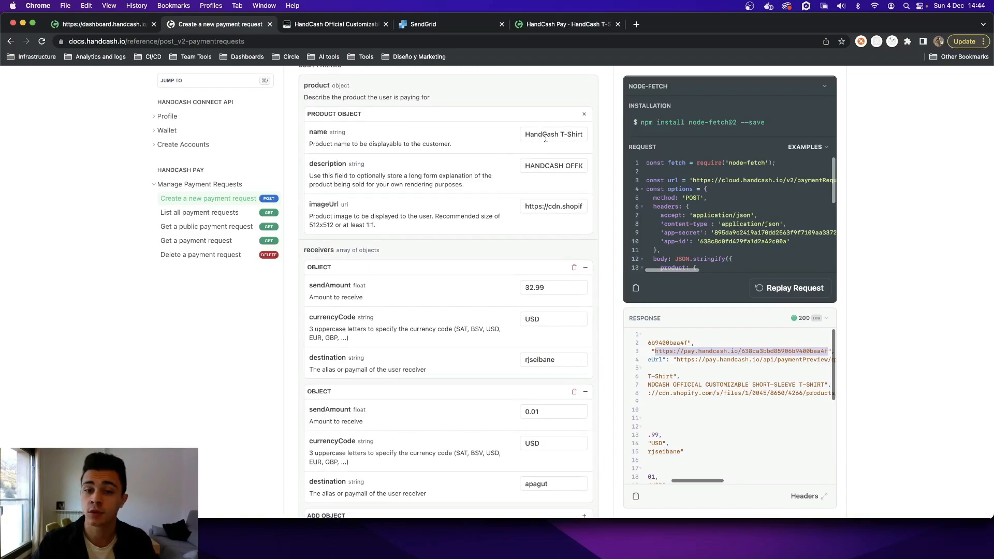
click(445, 24)
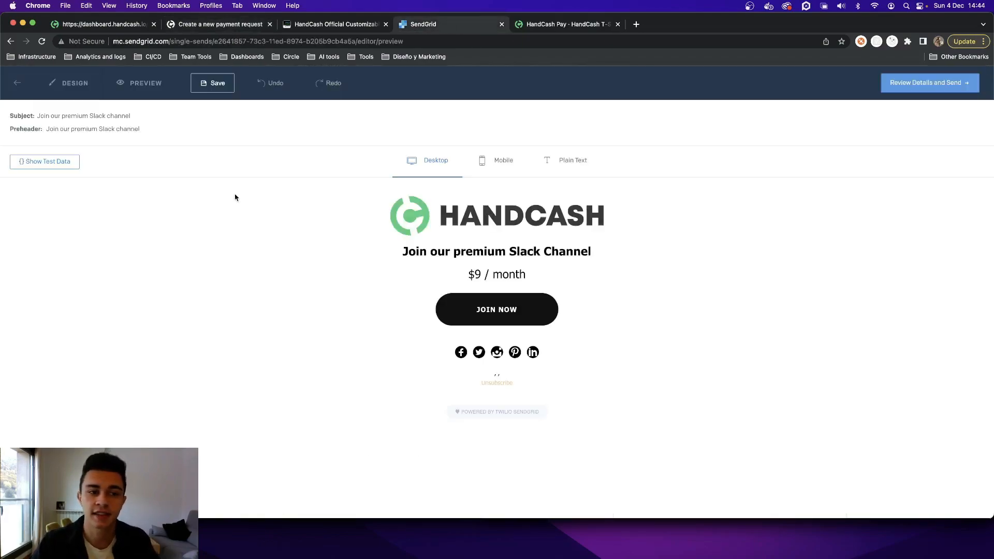
click(18, 84)
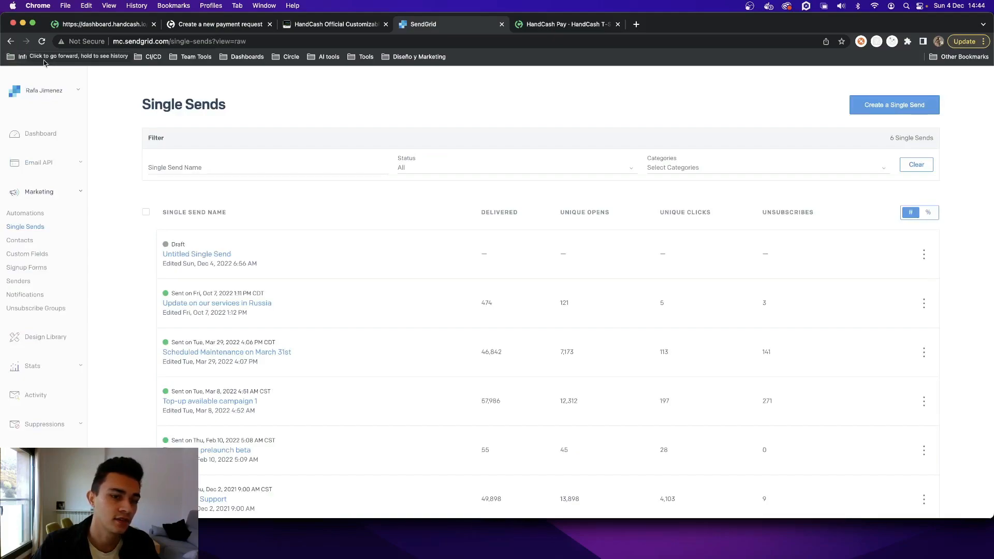
click(207, 256)
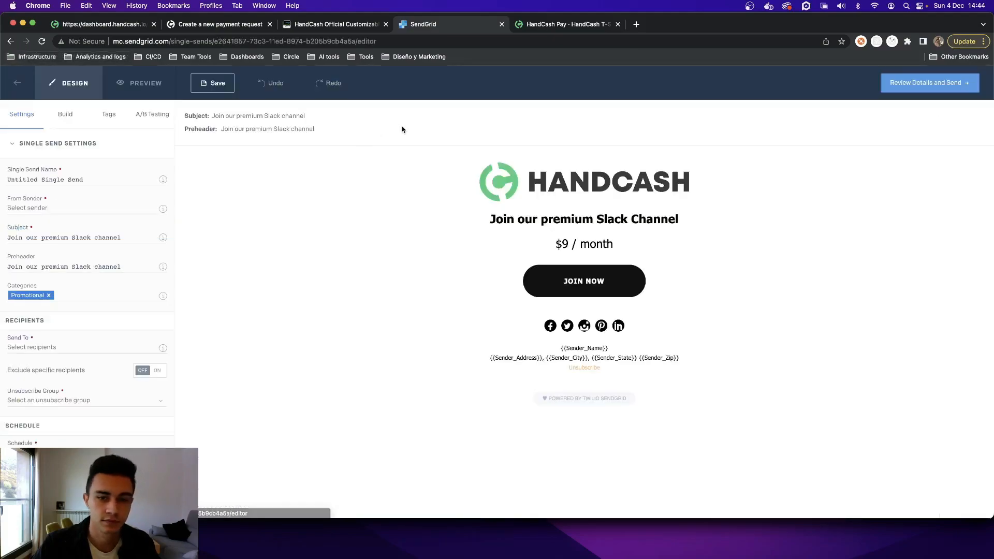
click(345, 25)
click(421, 26)
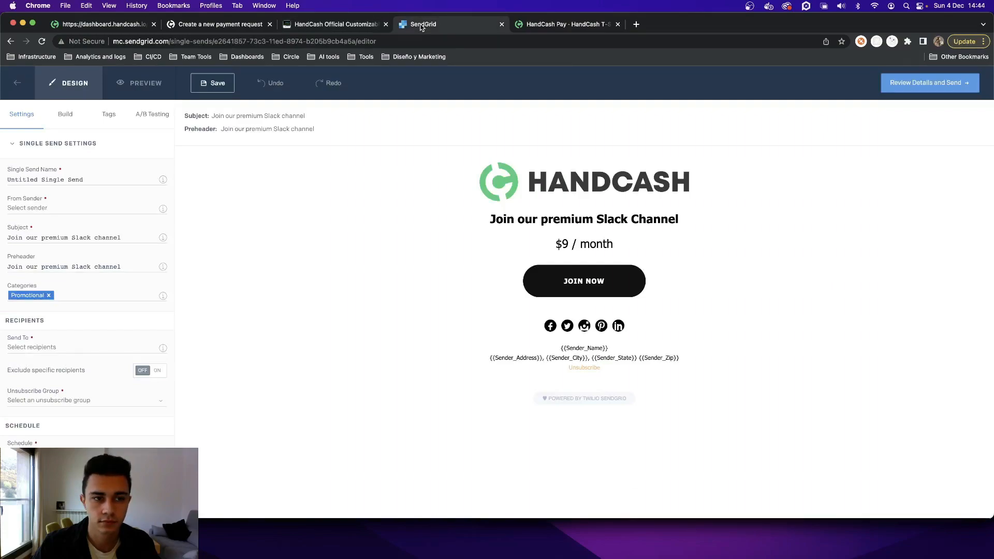
- Return to the API reference and open the selected paymentRequestUrl link in a new tab
click(216, 24)
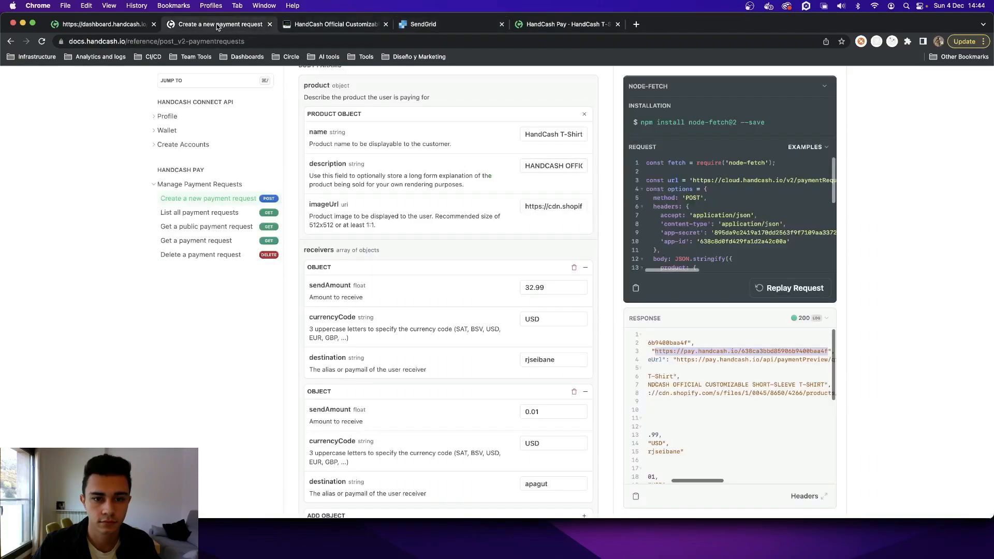
right_click(682, 352)
click(778, 442)
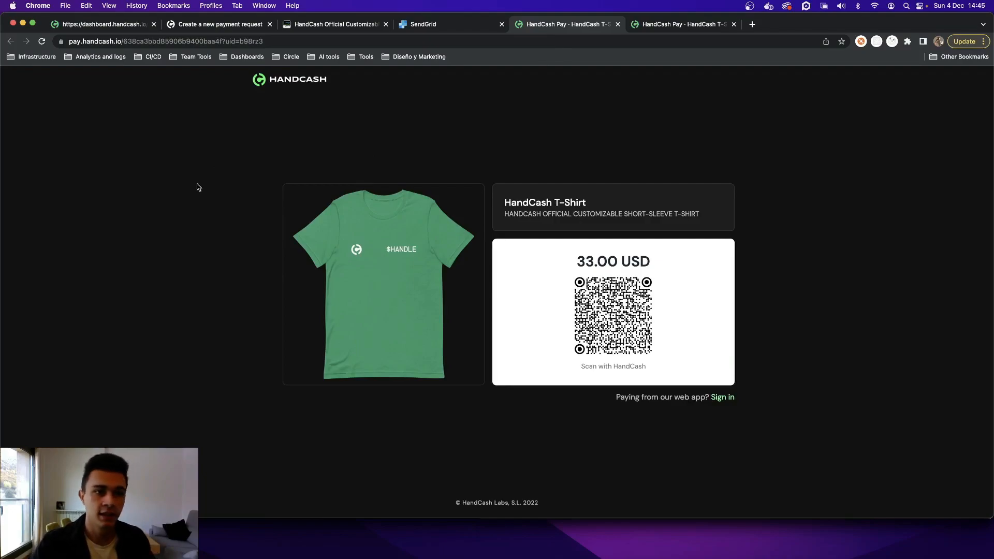
- Examine the SendGrid email preview and the zeroconfs T-shirt product page as places to use a payment request
click(435, 24)
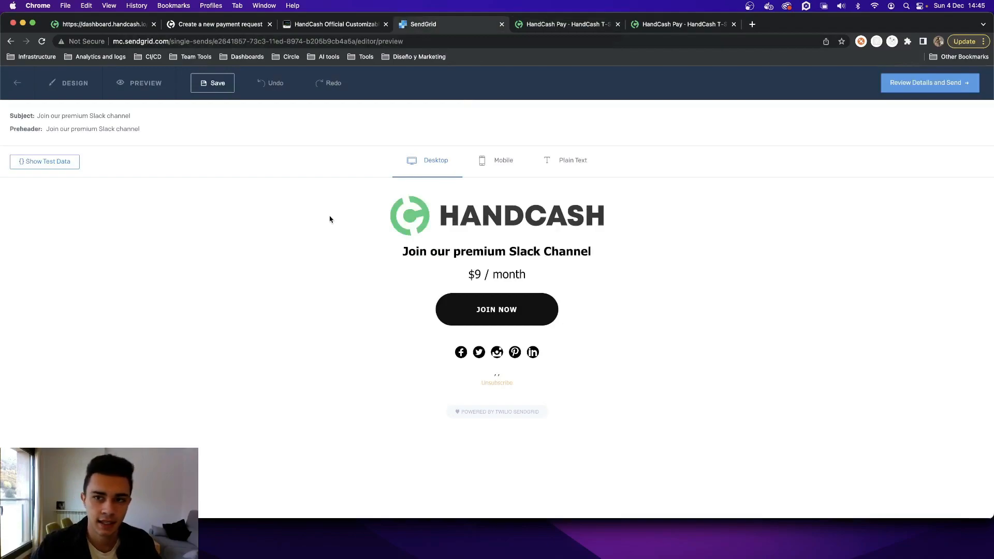
click(337, 26)
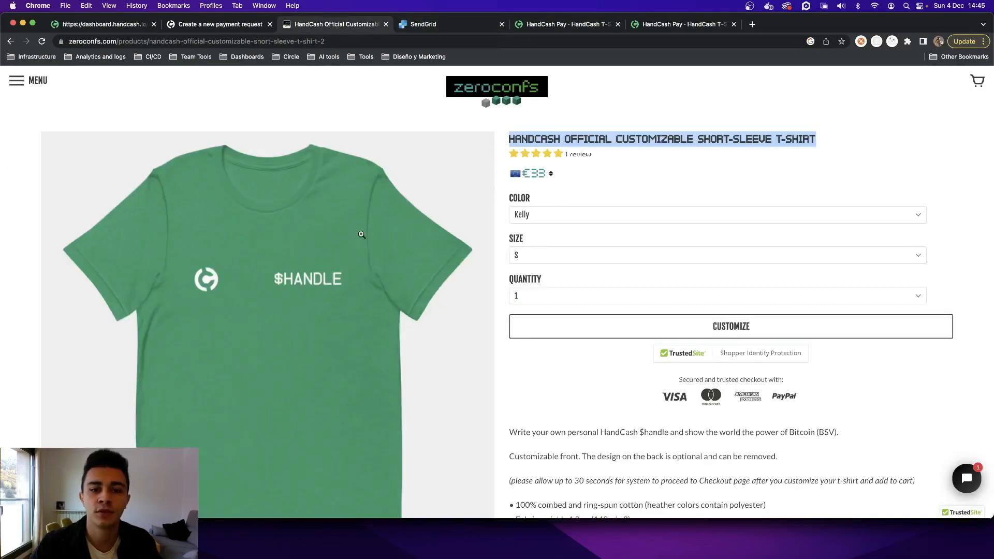
scroll(499, 287, down, 20)
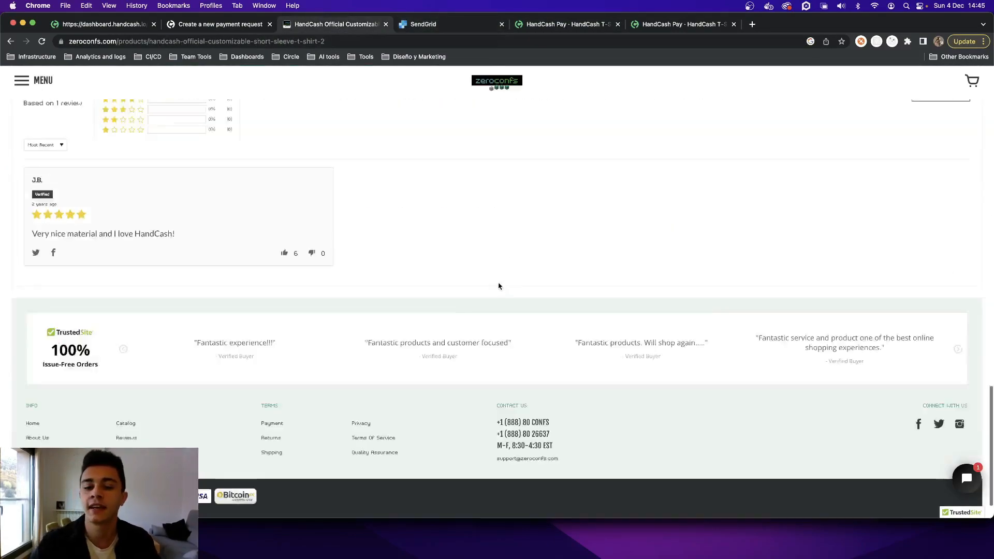
scroll(496, 284, up, 20)
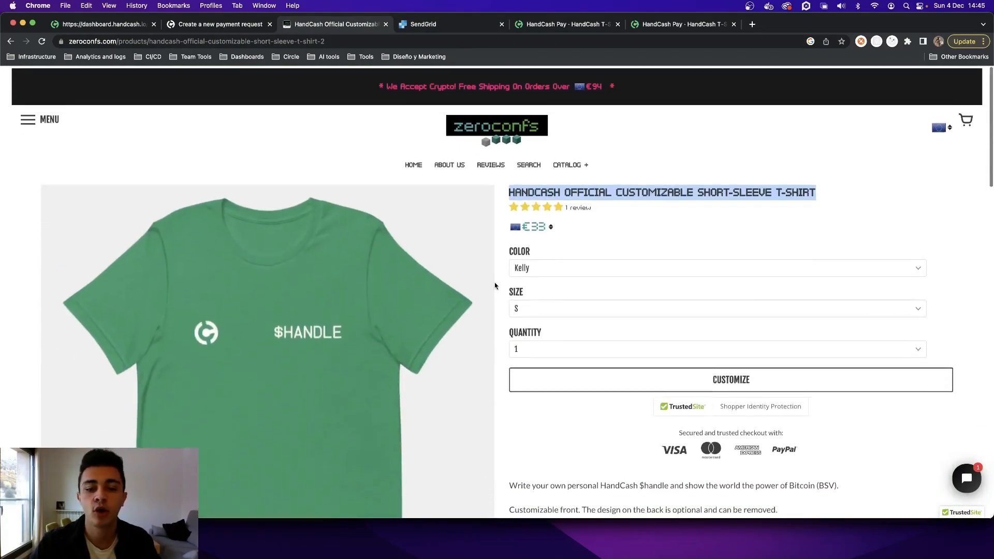
scroll(495, 279, down, 2)
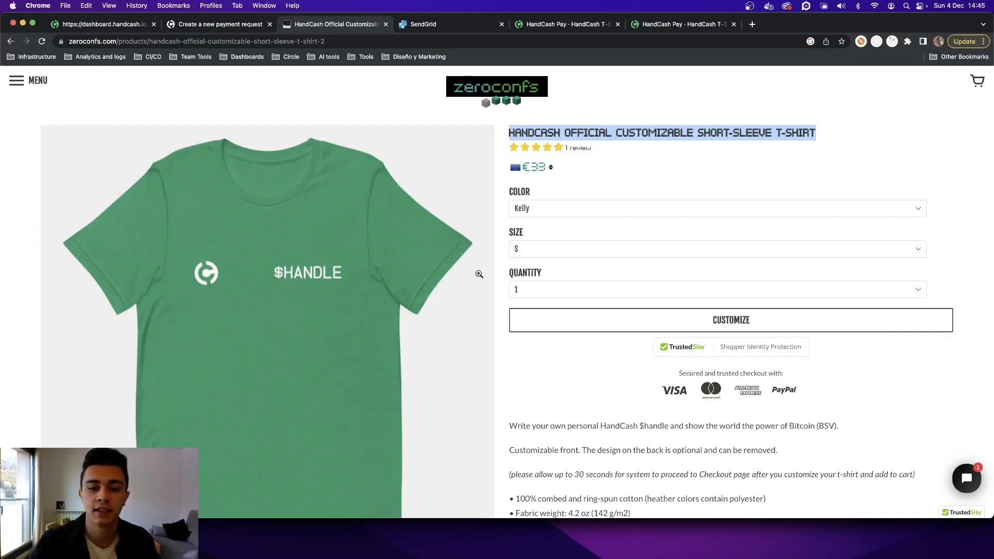
click(506, 233)
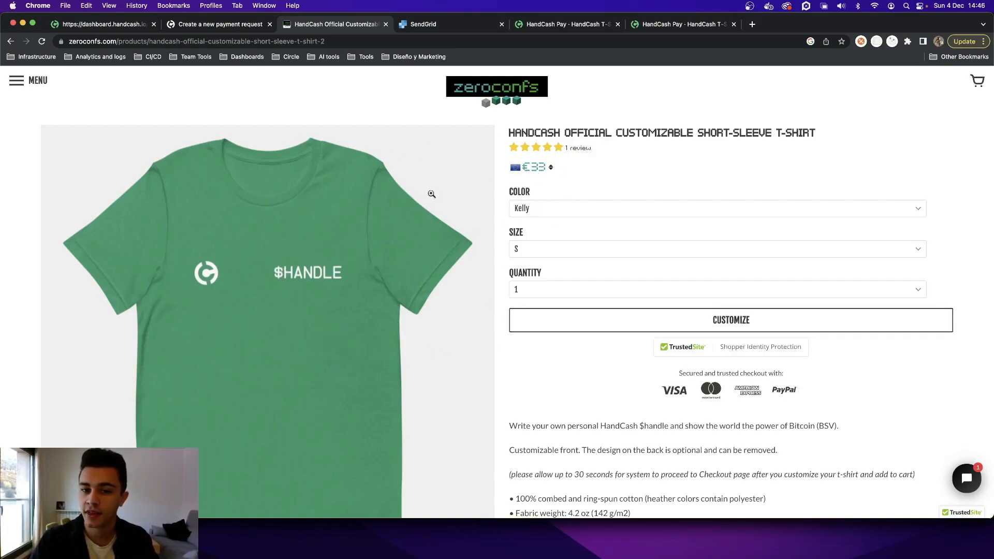
click(540, 167)
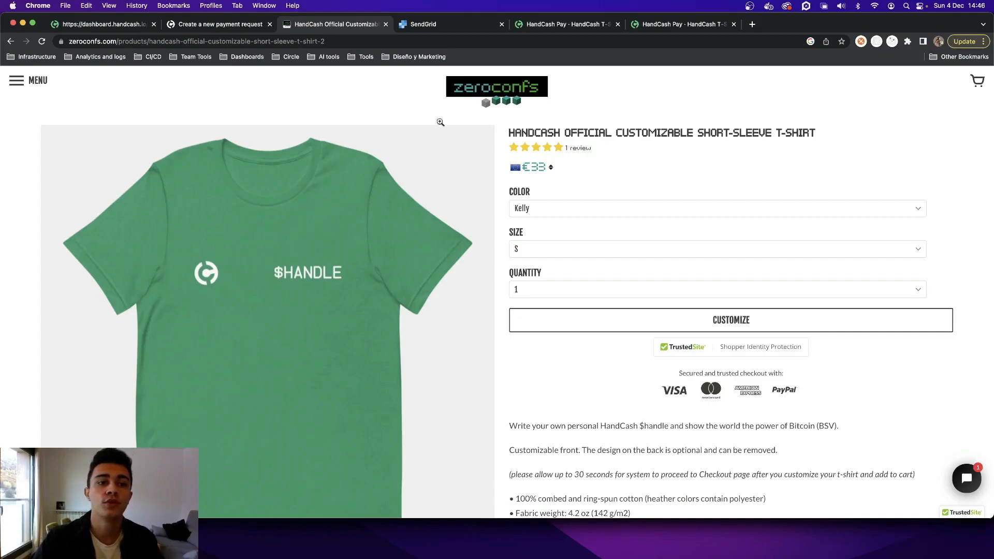
- Review the requested user data, notification and redirect parameters in the API reference, and return to the zeroconfs T-shirt page
key(ctrl+shift+Tab)
scroll(439, 296, down, 8)
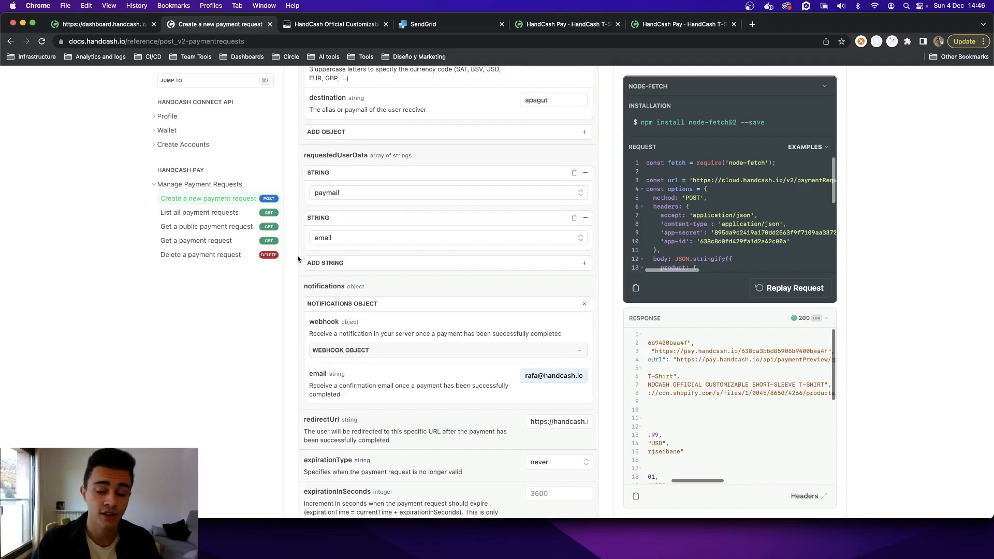
click(331, 24)
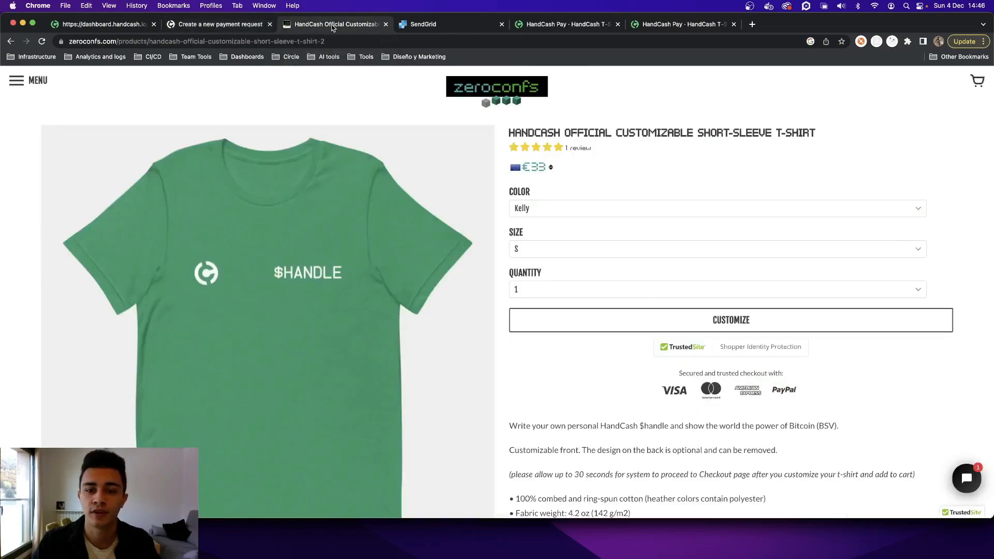
- Return to the API reference, switch to Preview to view the chat example in twitter_message.png with its payment link, and return to Chrome
click(214, 24)
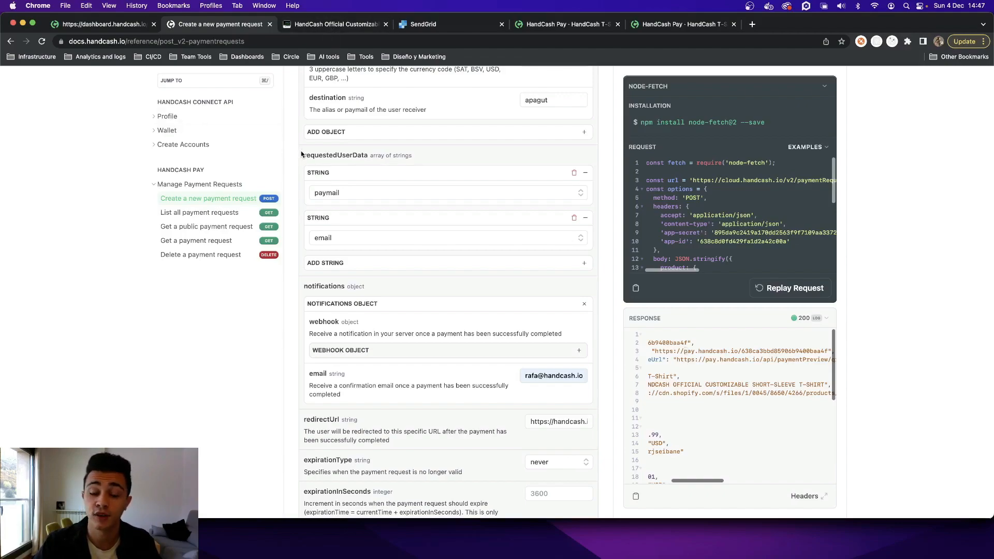
scroll(302, 155, up, 1)
key(super+Tab)
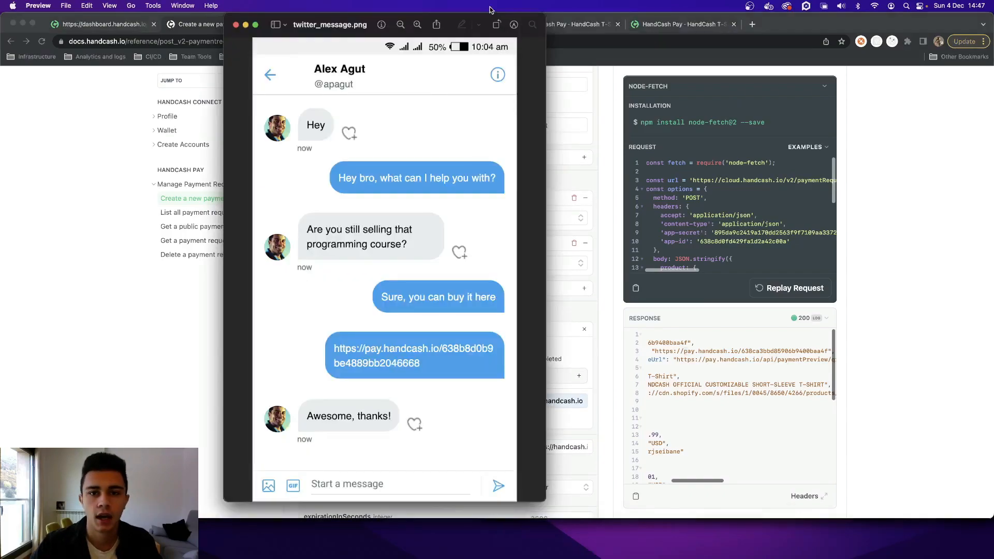
drag(518, 18, 428, 14)
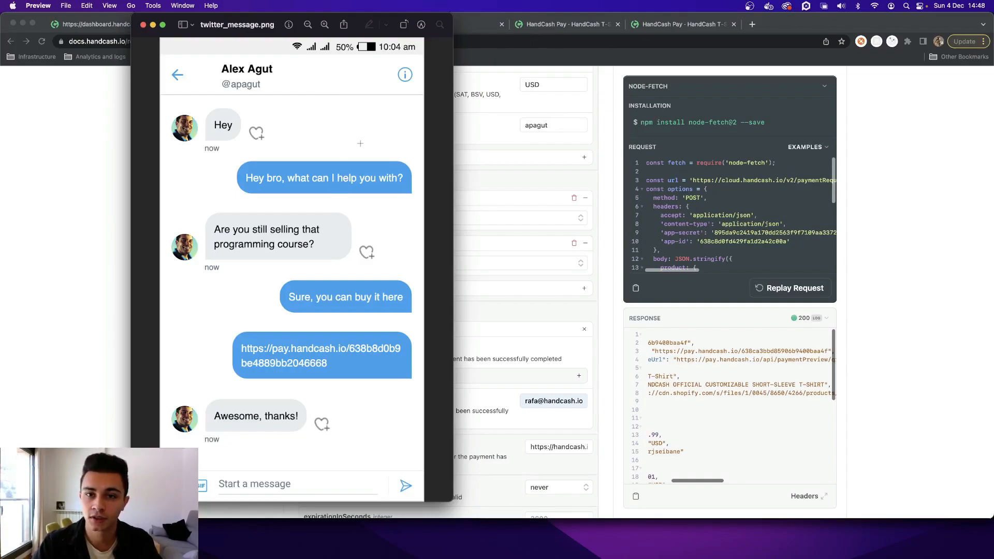
click(605, 111)
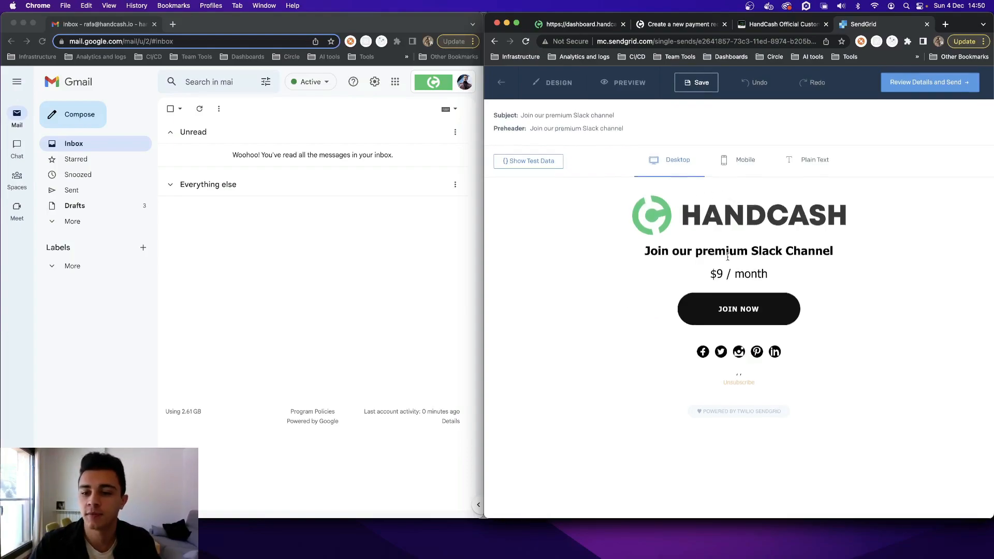
- Open the JOIN NOW link from the SendGrid email preview in a new tab and switch to that payment page
triple_click(747, 310)
right_click(748, 310)
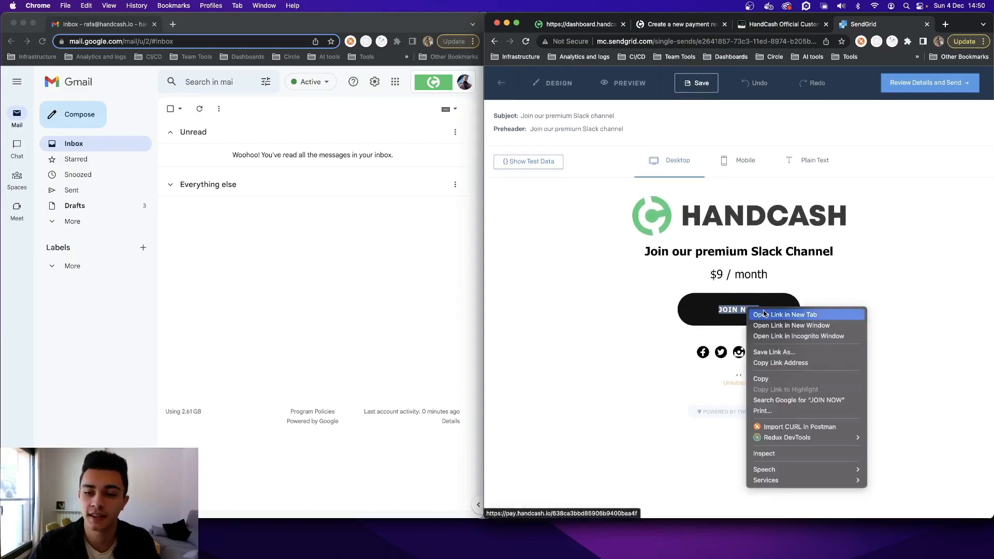
click(764, 314)
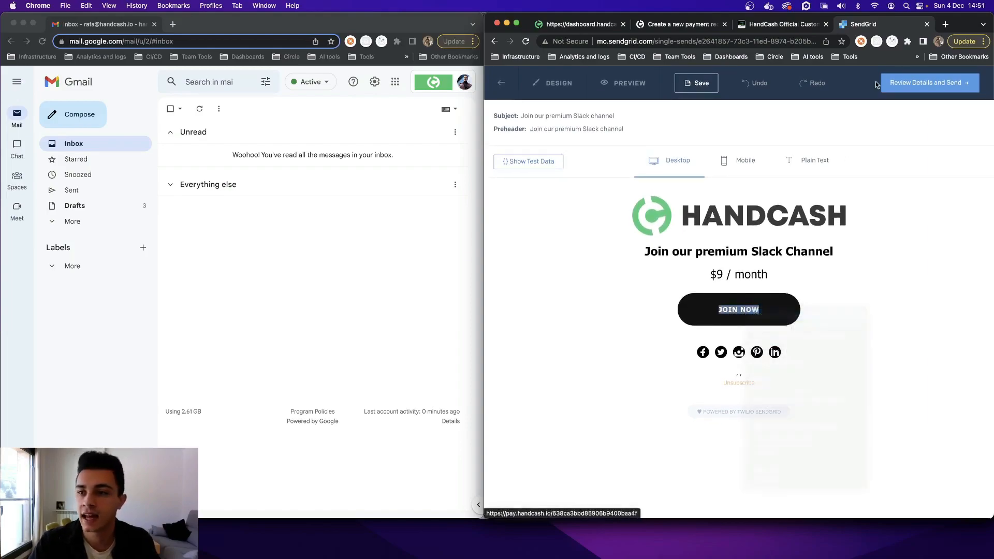
click(880, 30)
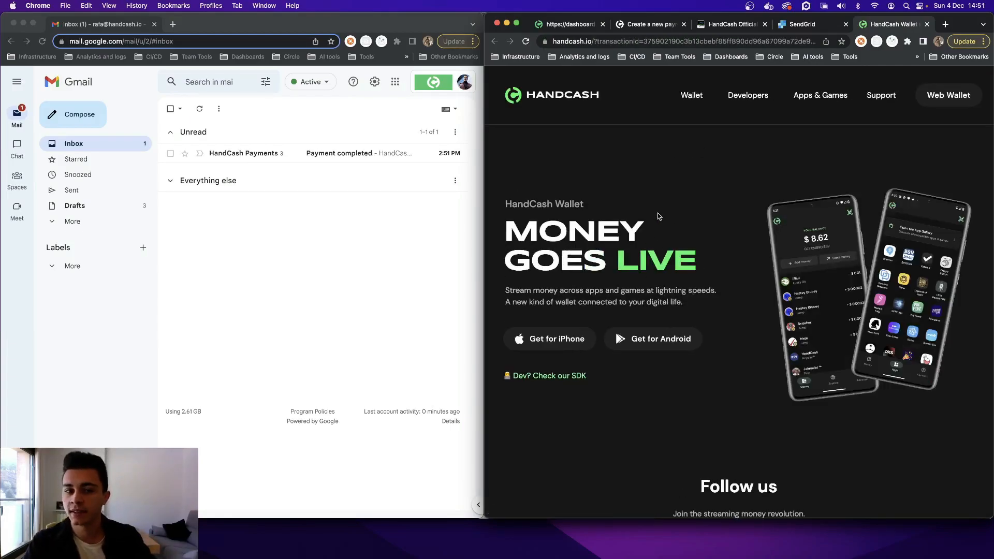
- Open the Payment completed email from HandCash Payments in the Gmail inbox and review its product, amount and provided user information
click(324, 157)
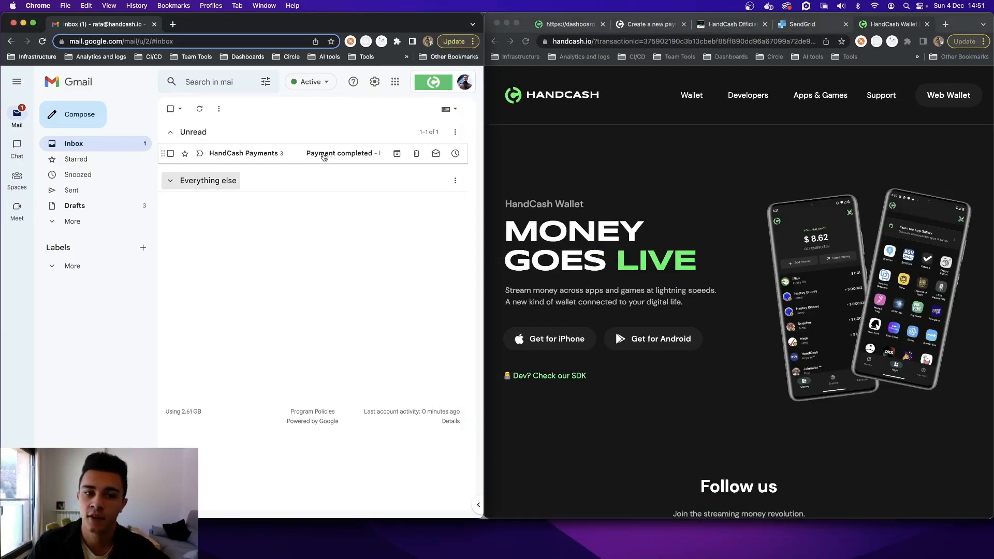
click(324, 157)
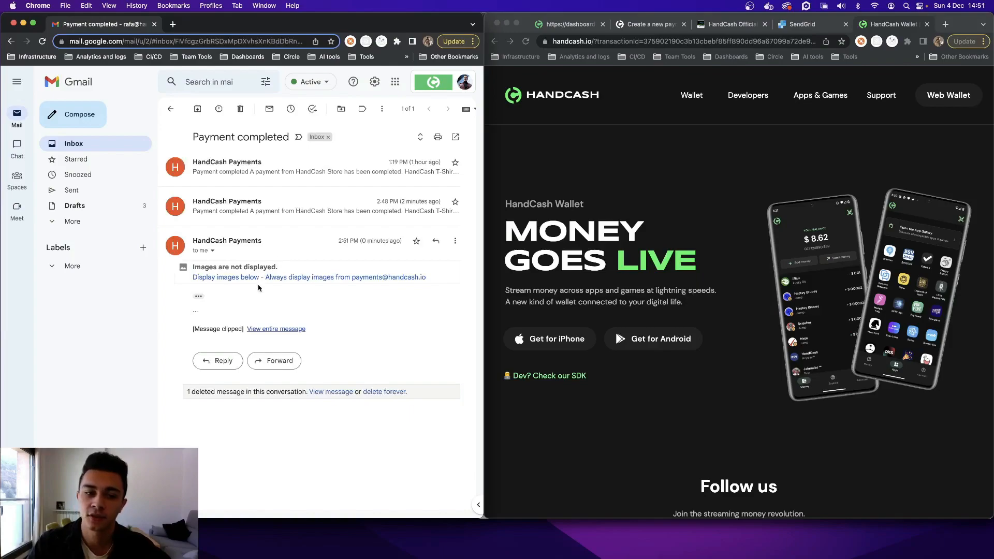
scroll(220, 296, down, 5)
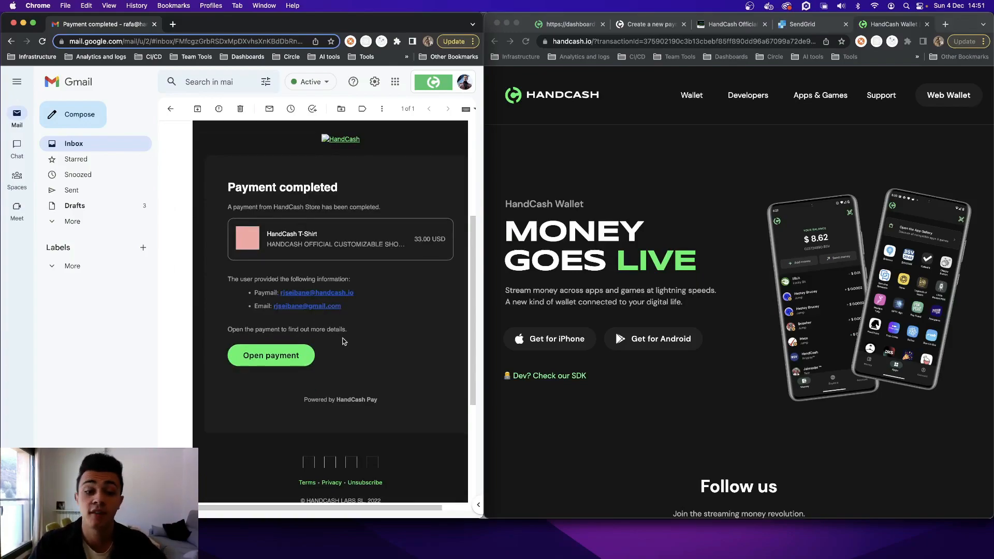
scroll(346, 345, up, 2)
scroll(346, 345, down, 3)
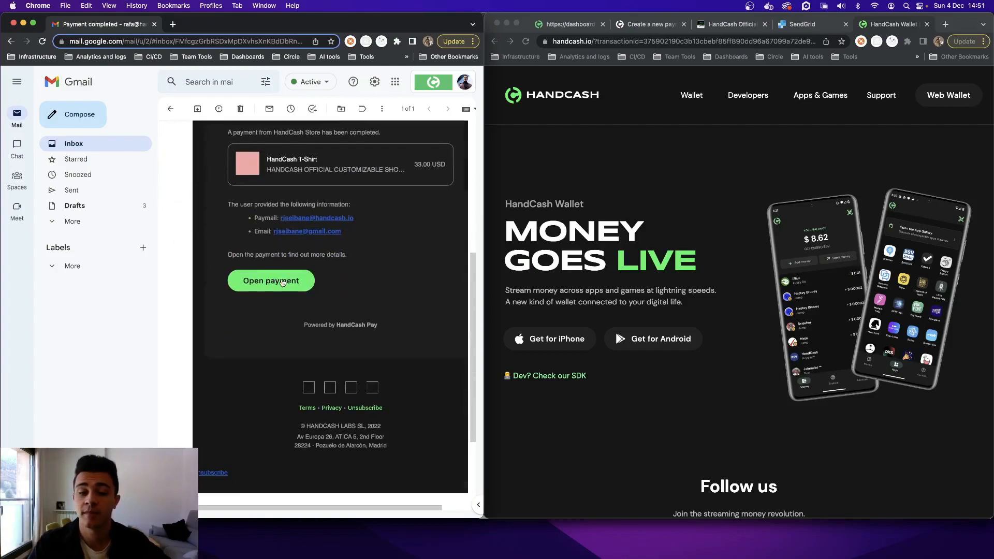
scroll(294, 279, up, 3)
scroll(294, 280, up, 2)
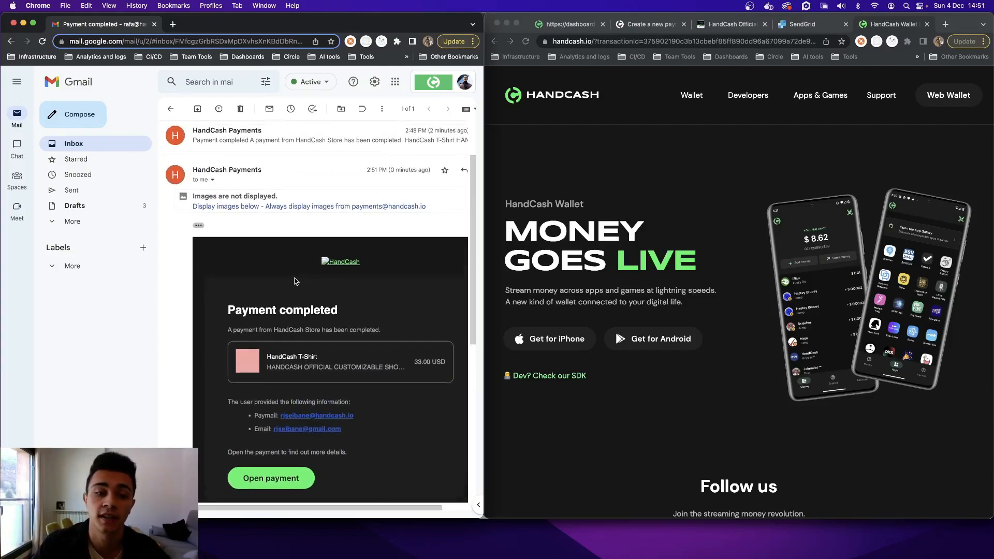